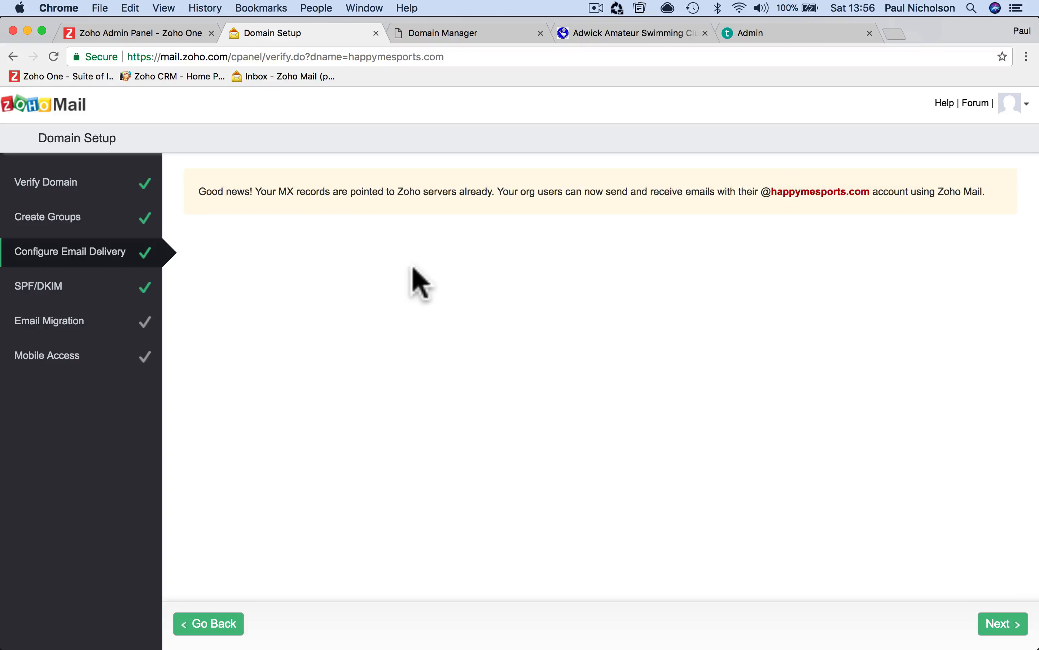
# - Open the DKIM configuration from the SPF/DKIM stage of the domain setup
pyautogui.click(65, 284)
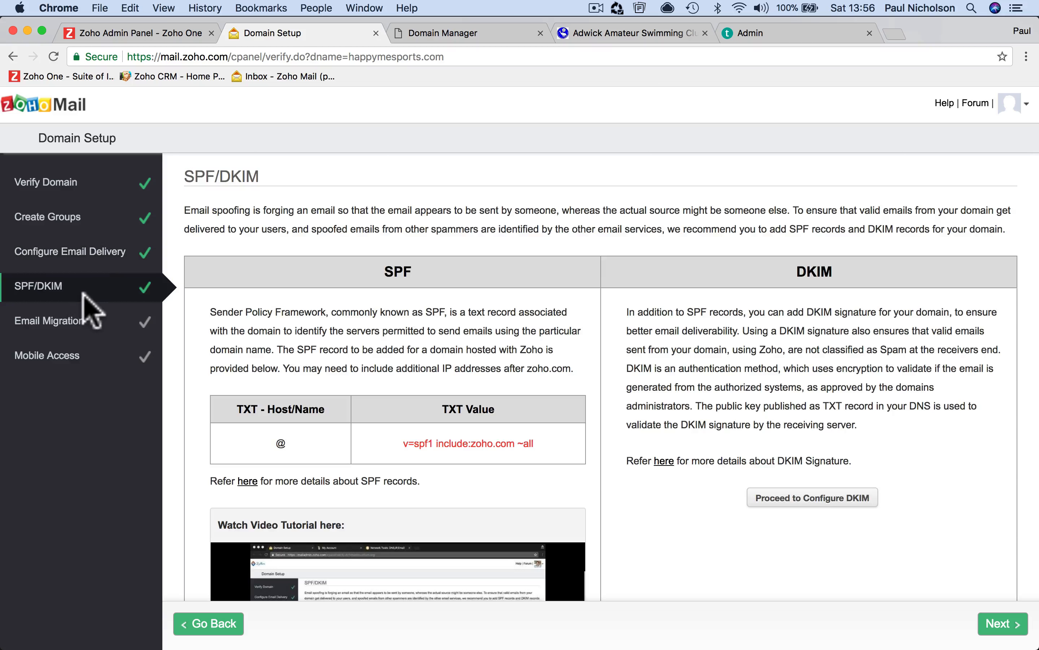
pyautogui.click(832, 501)
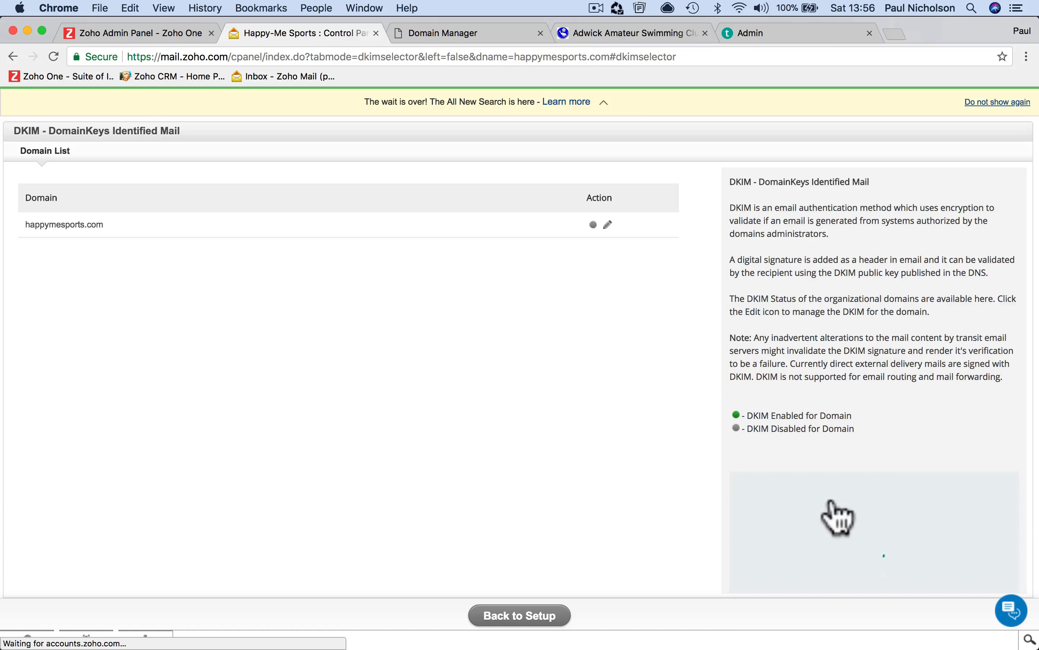
# - Look through the DKIM help notes and briefly play the embedded tutorial video
pyautogui.scroll(-3, 812, 455)
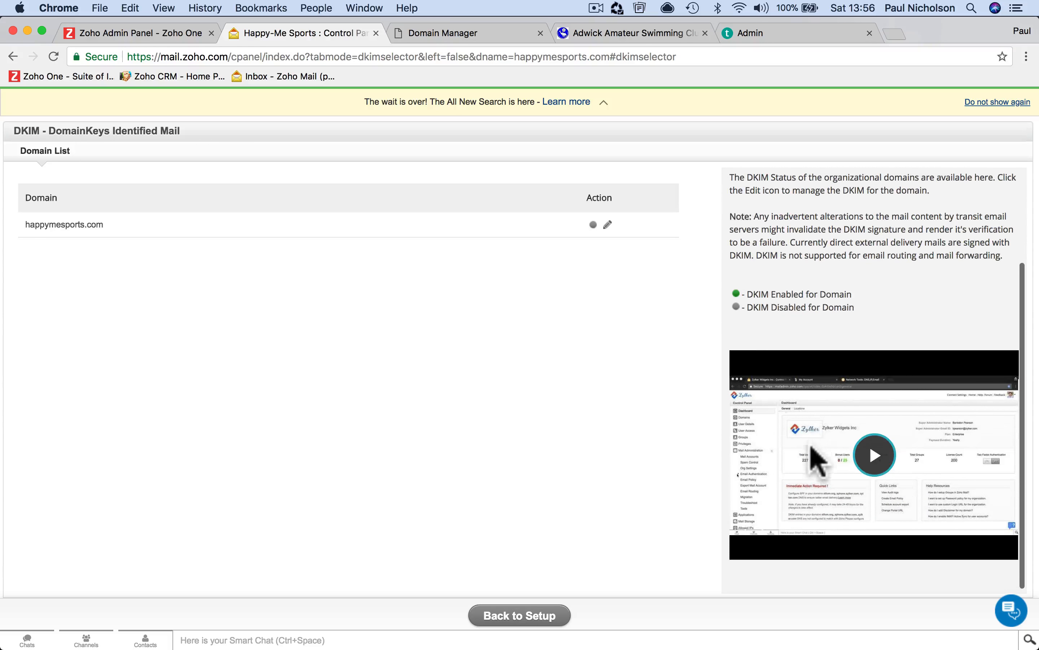
pyautogui.scroll(3, 816, 457)
pyautogui.scroll(-3, 858, 331)
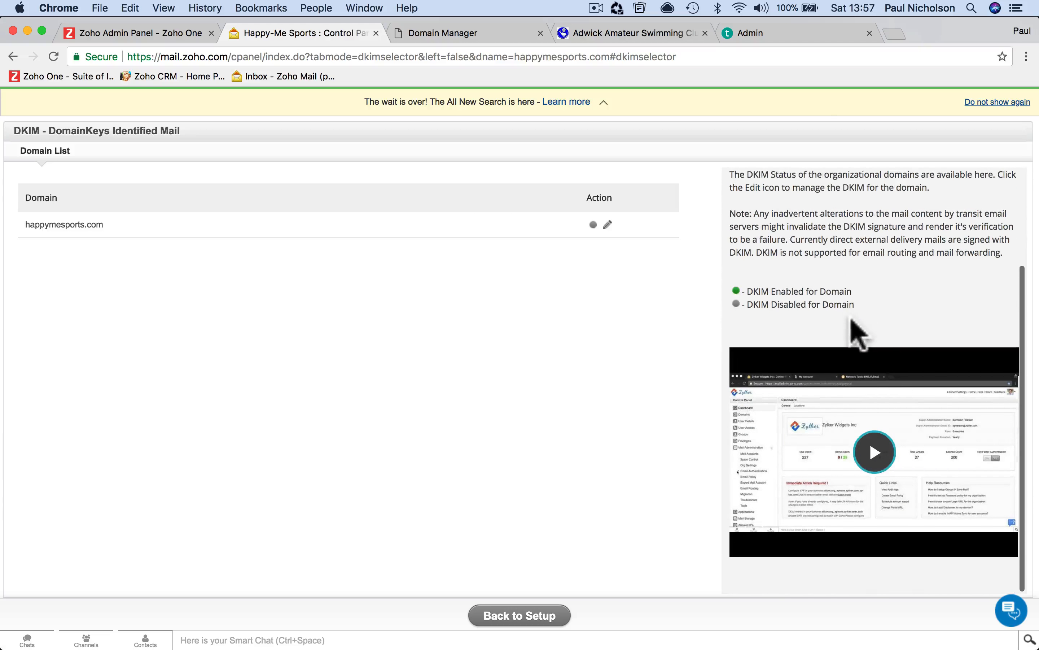
pyautogui.click(874, 455)
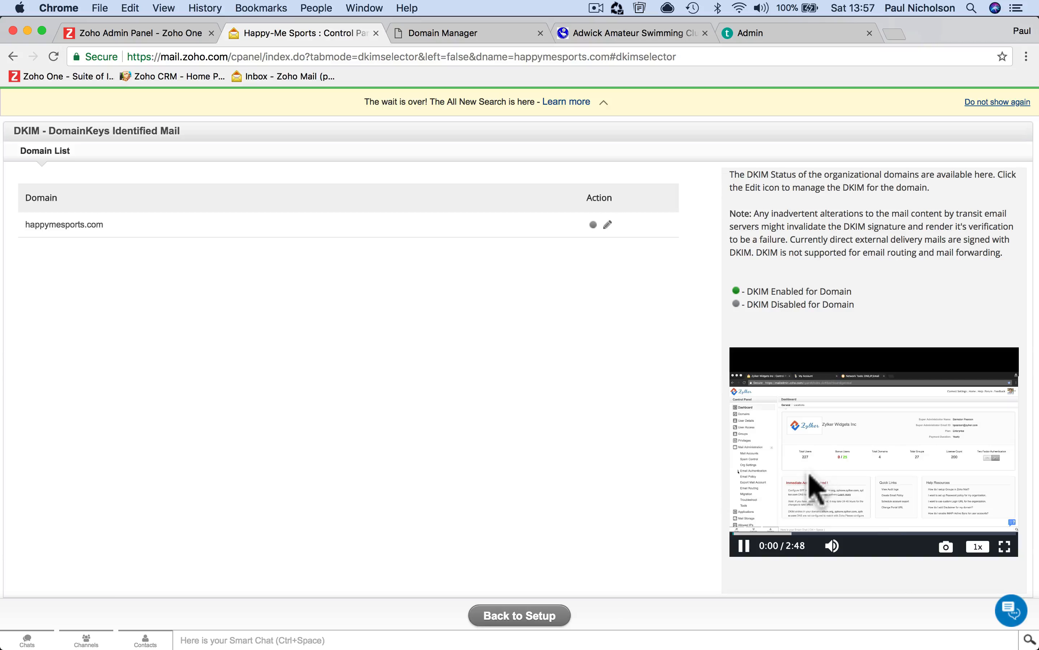
pyautogui.click(741, 549)
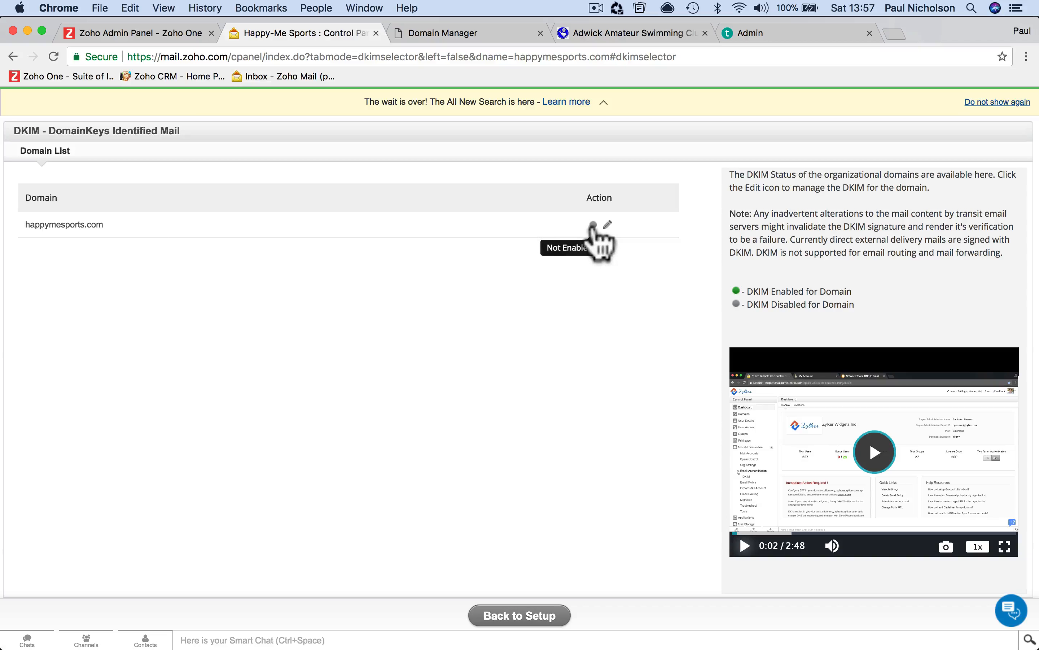
# - Open the DKIM settings of happymesports.com and start adding a new selector for that domain
pyautogui.click(607, 225)
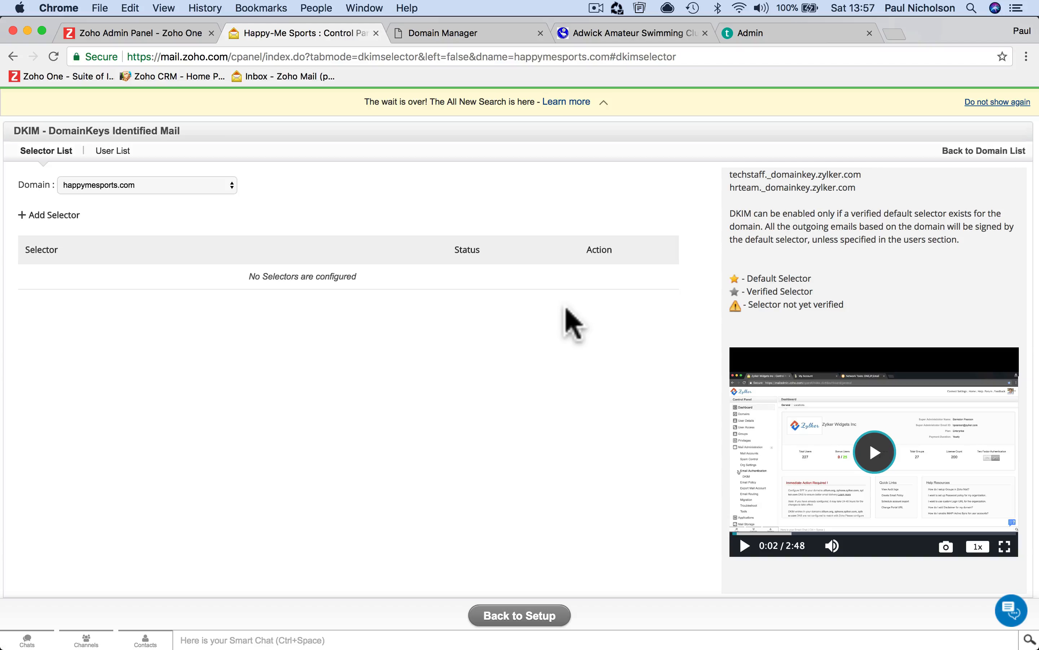
pyautogui.click(108, 185)
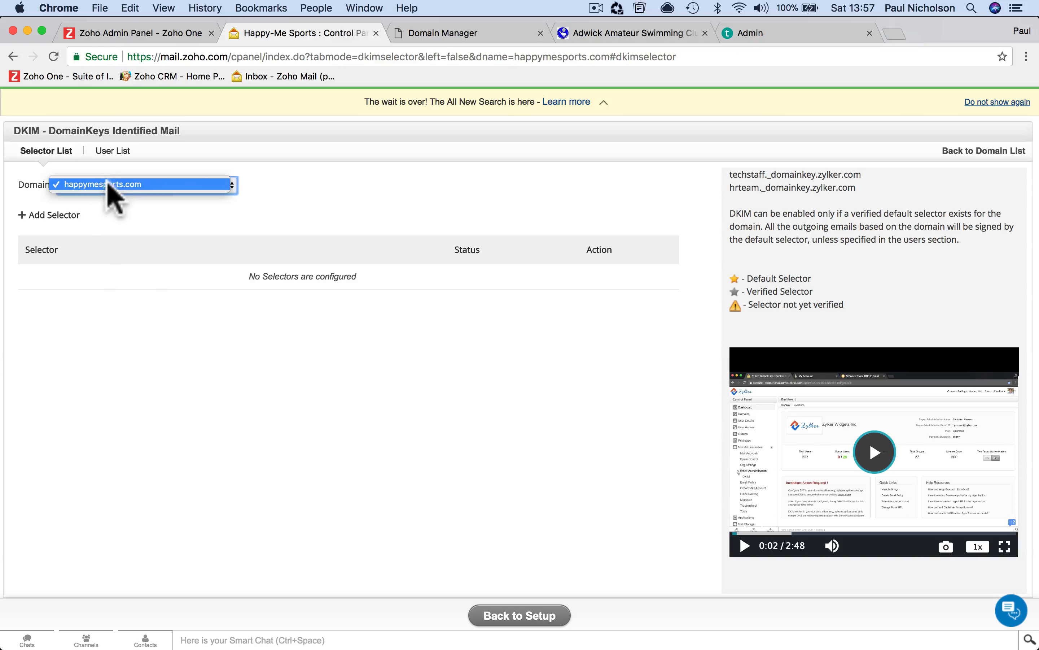
pyautogui.click(223, 185)
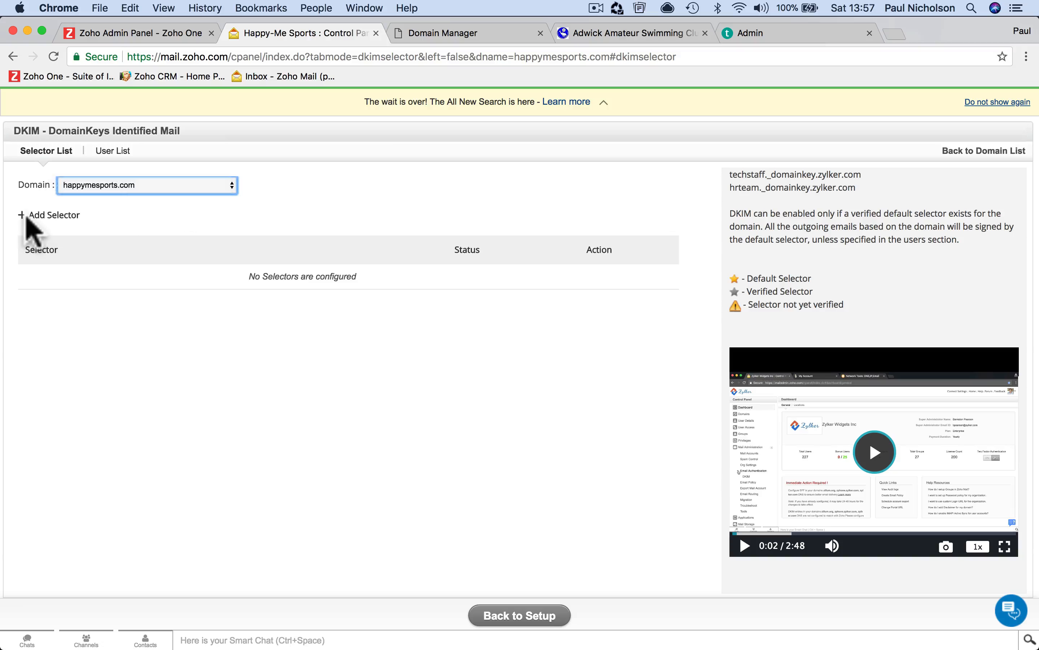
pyautogui.click(30, 230)
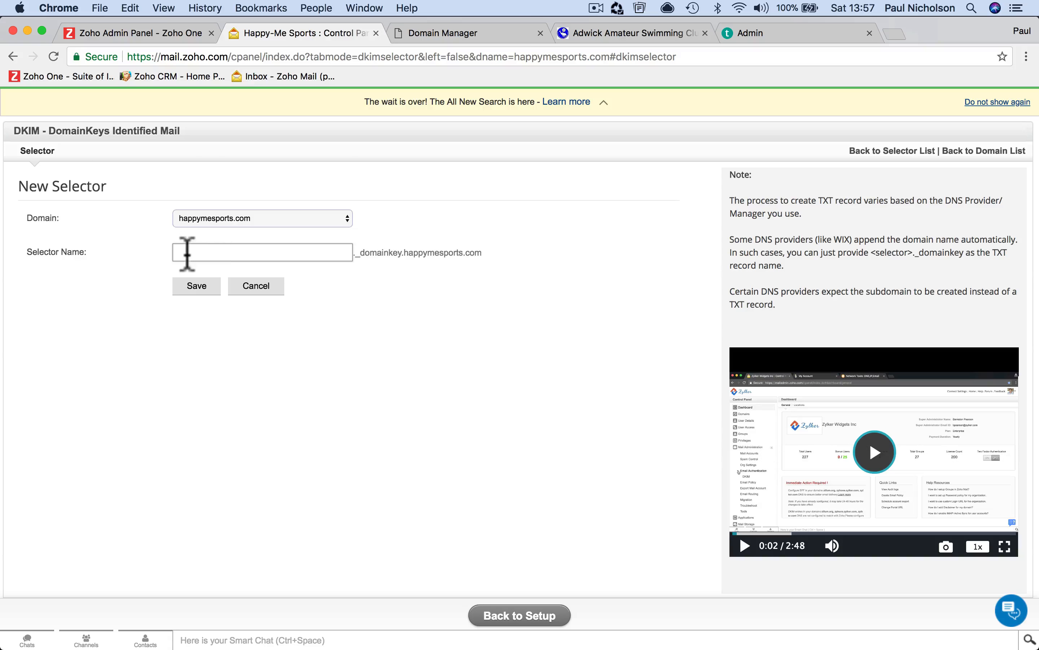
# - Play the embedded DKIM tutorial video in full screen
pyautogui.click(875, 455)
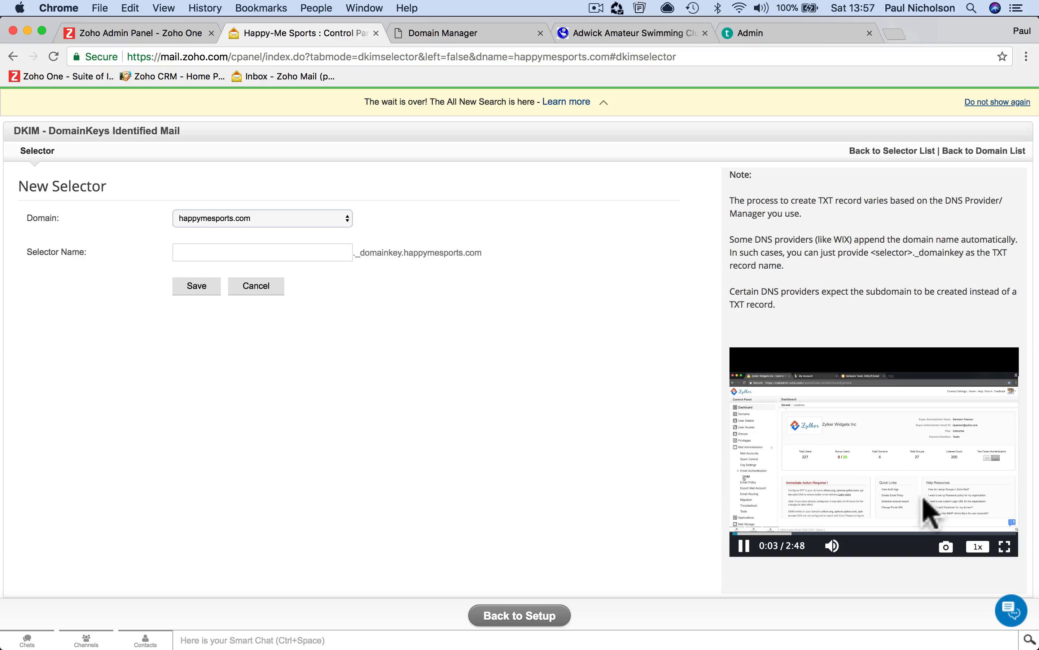
pyautogui.click(1005, 546)
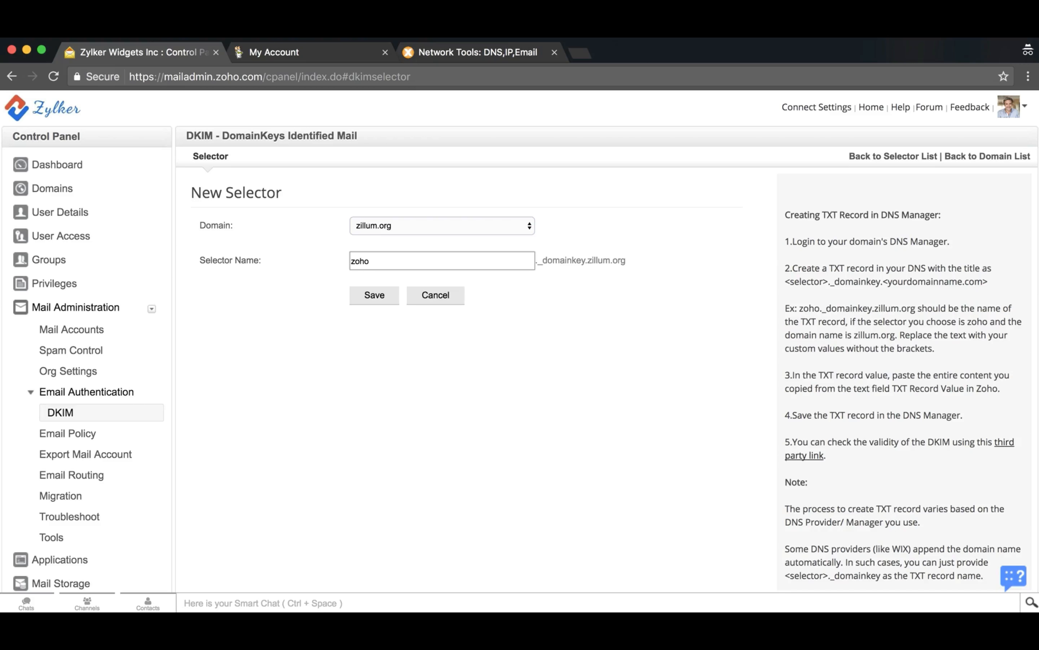
# - Save the zoho selector for zillum.org and open that domain's DNS management in GoDaddy
pyautogui.click(368, 297)
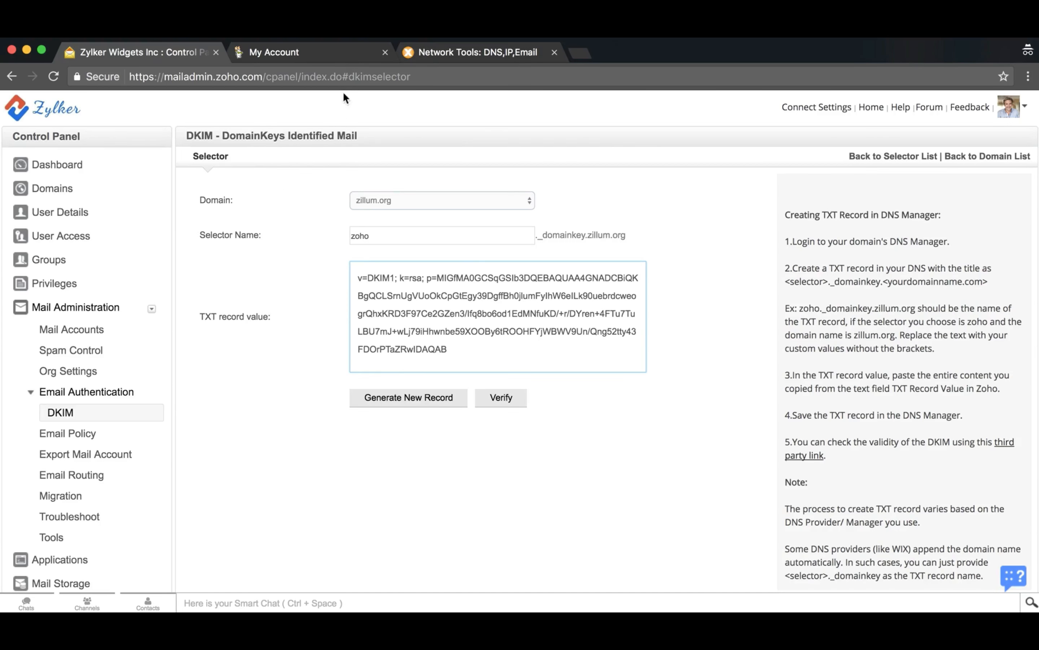
pyautogui.click(337, 56)
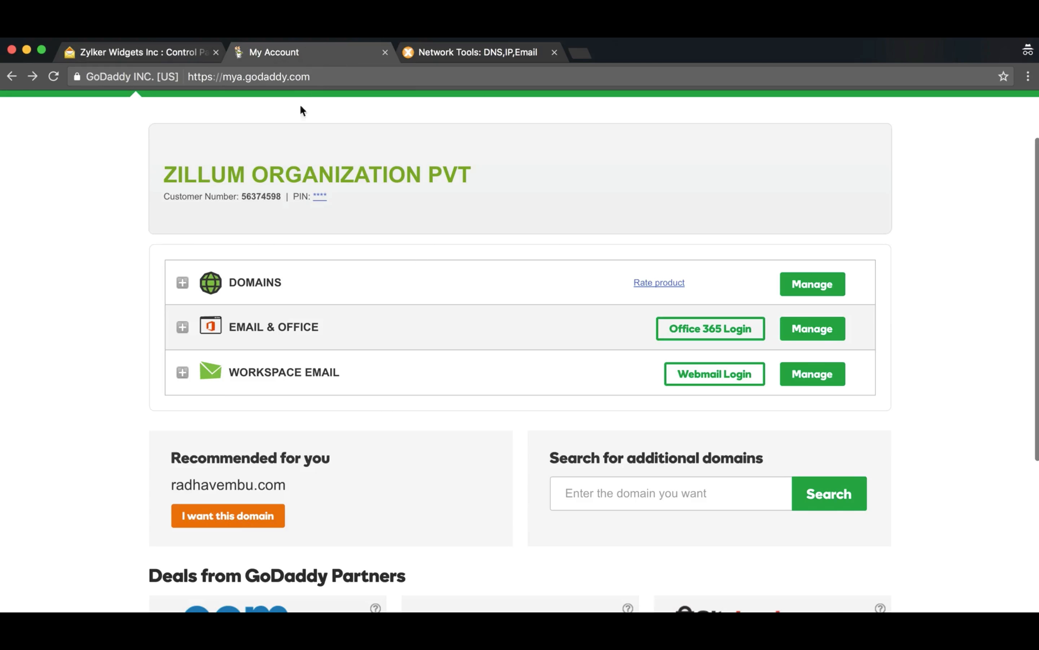
pyautogui.click(182, 283)
pyautogui.scroll(-5, 185, 285)
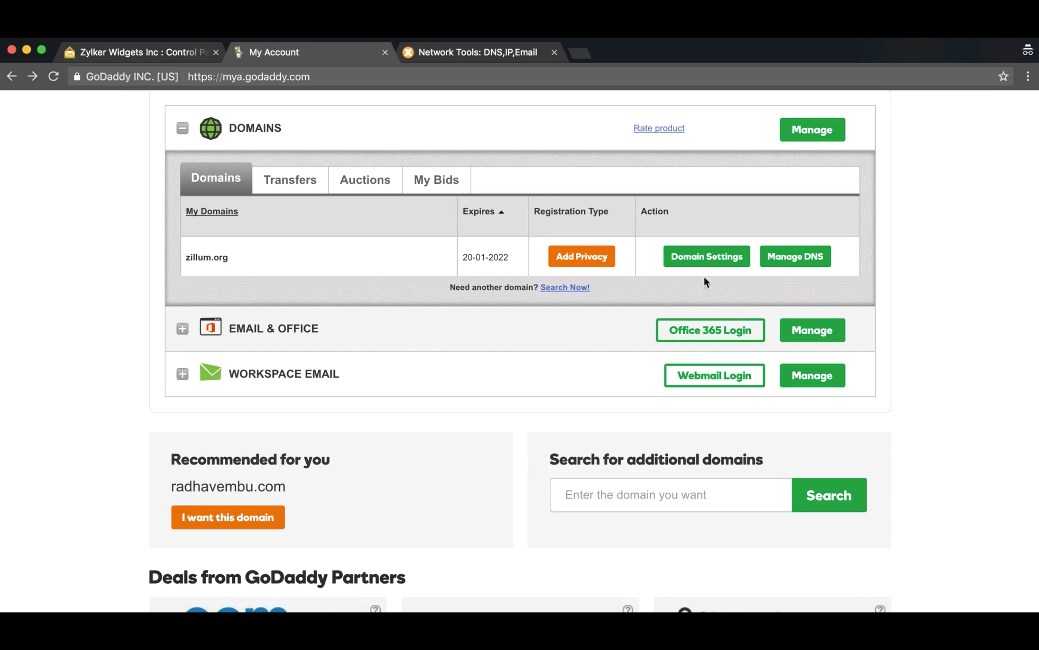
pyautogui.click(774, 263)
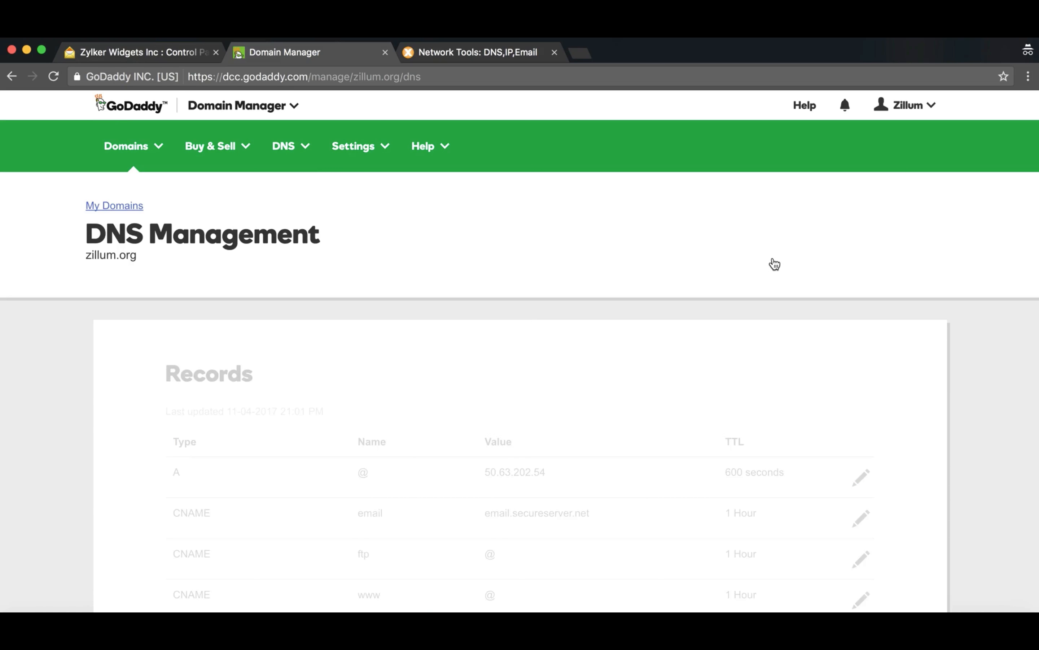
# - Add a new record of type TXT to the zillum.org DNS records
pyautogui.scroll(-10, 774, 263)
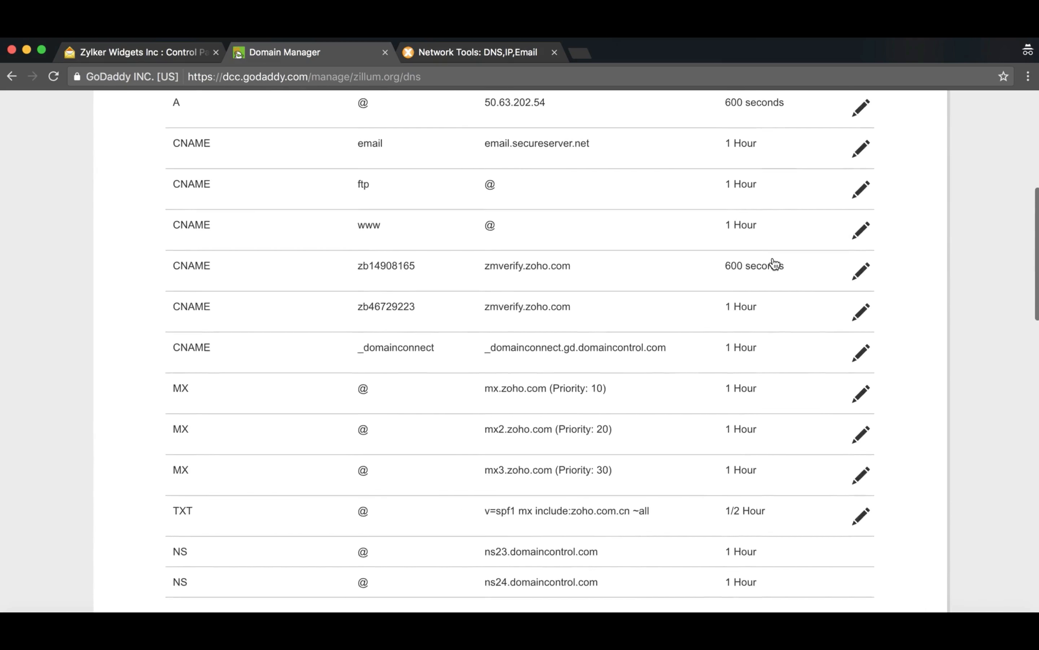
pyautogui.scroll(-4, 775, 264)
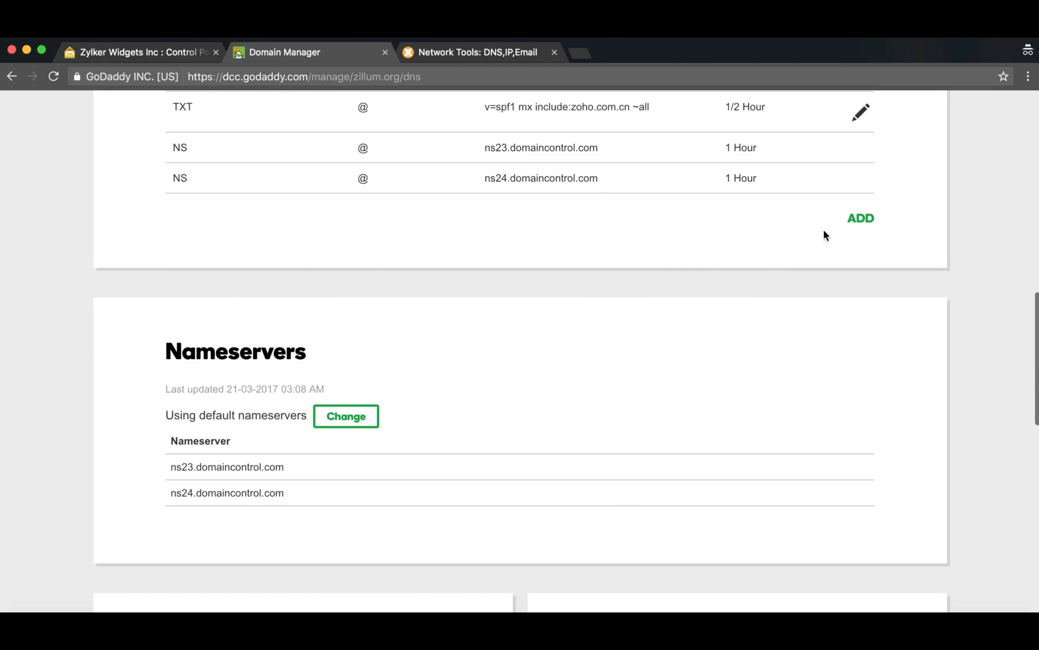
pyautogui.click(857, 219)
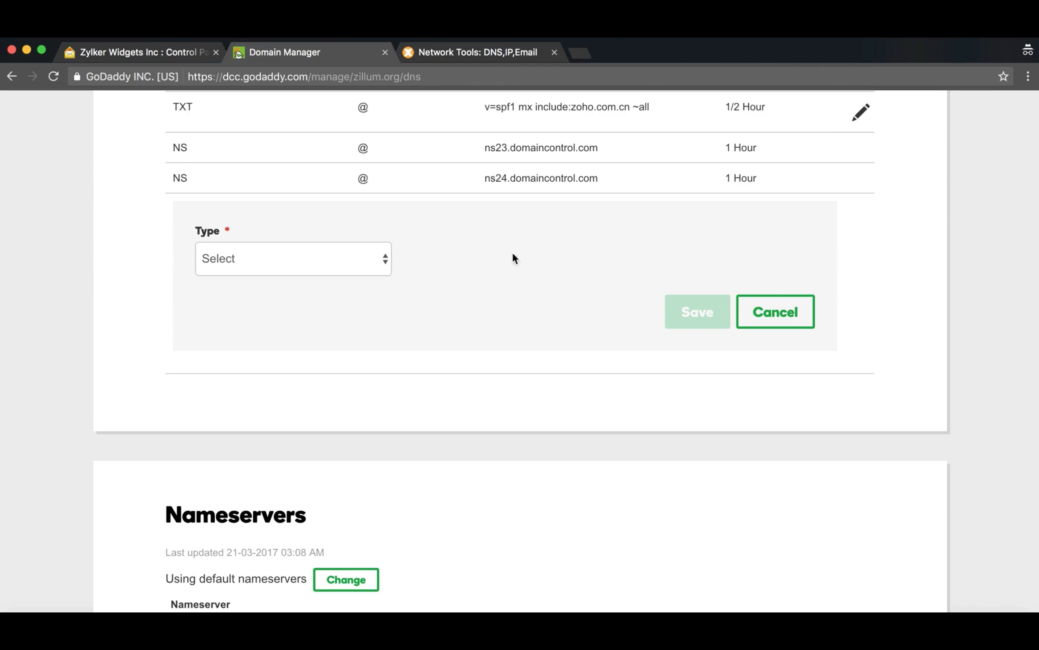
pyautogui.click(387, 259)
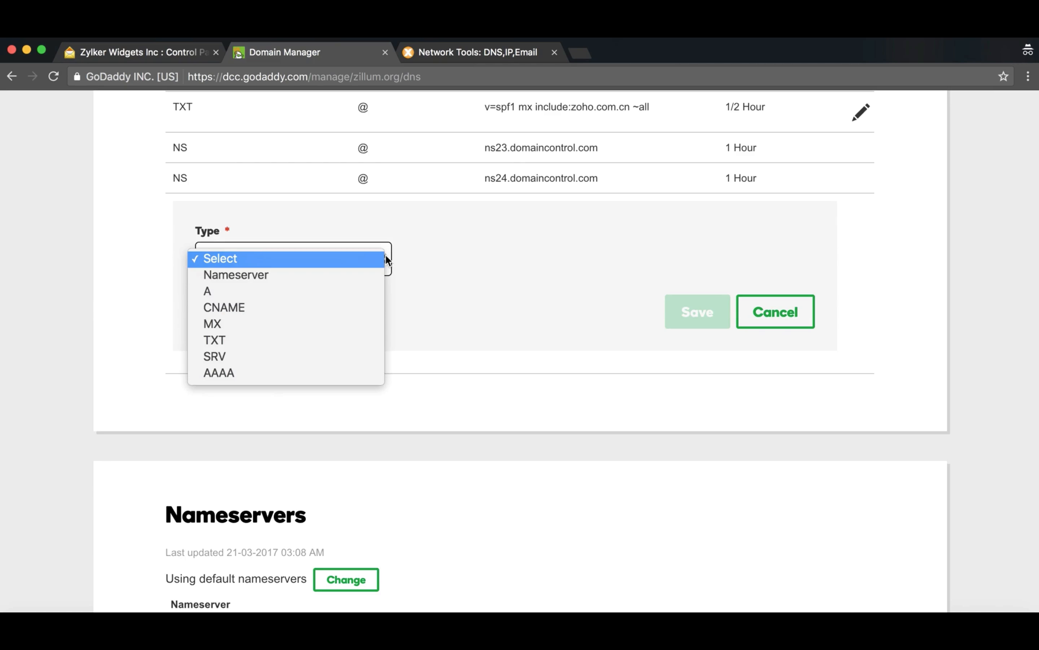
pyautogui.click(372, 341)
pyautogui.click(428, 259)
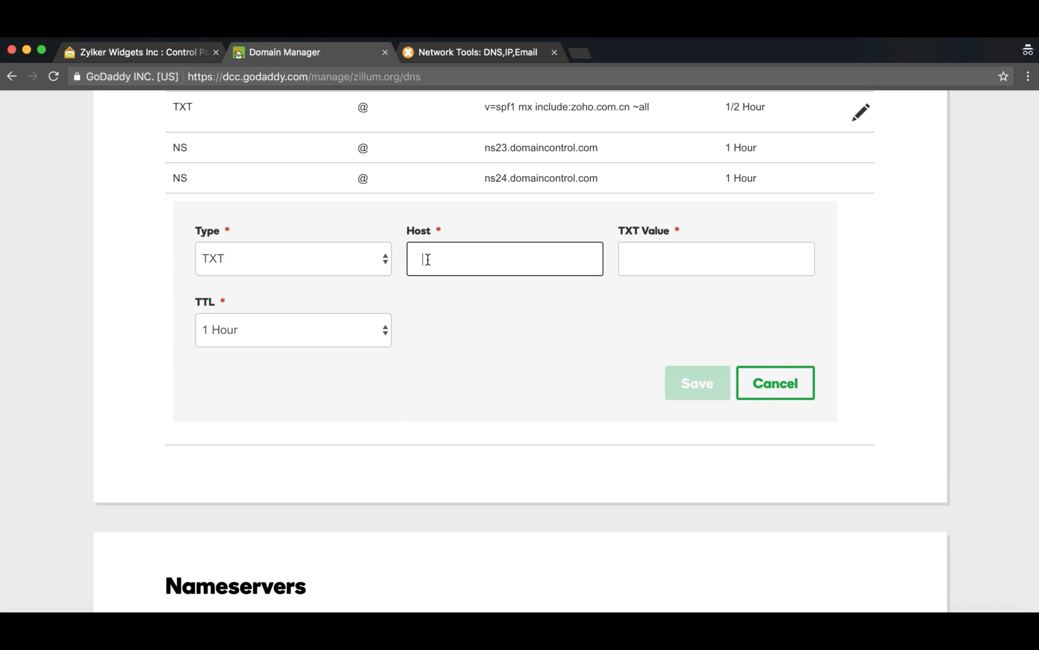
# - Copy the selector name zoho from the Zoho DKIM page into the Host of the new TXT record
pyautogui.click(187, 56)
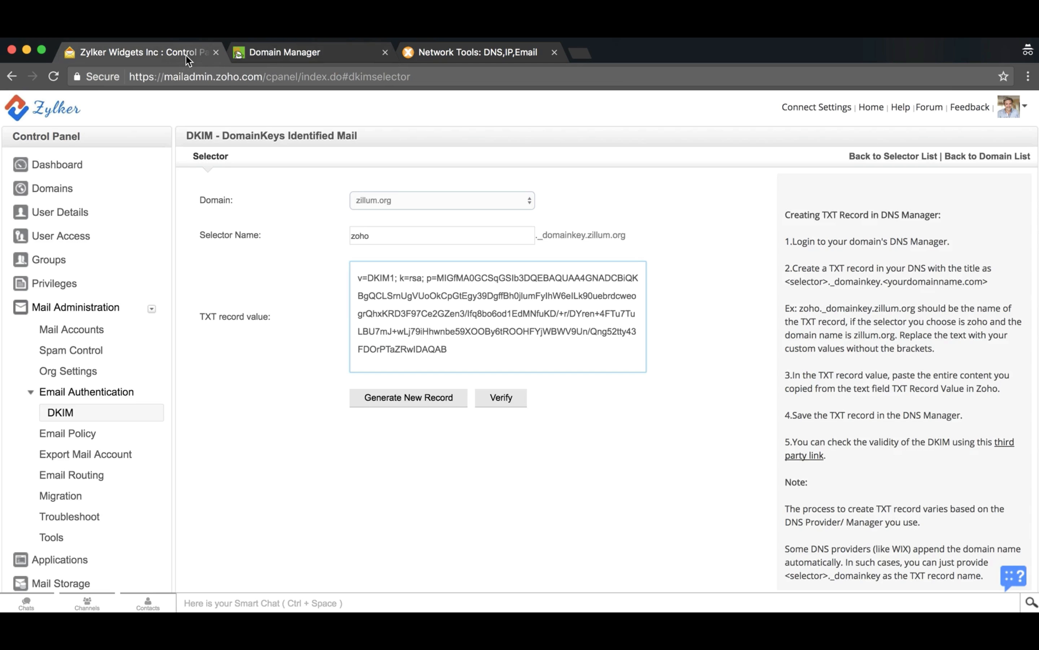
pyautogui.rightClick(358, 234)
pyautogui.click(367, 260)
pyautogui.click(338, 58)
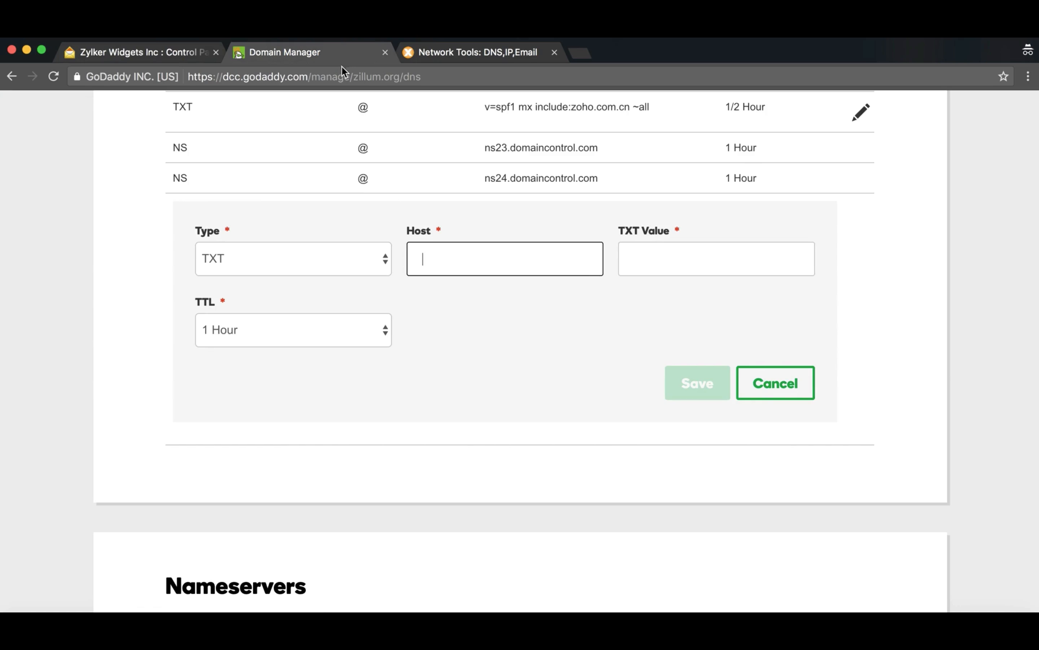
pyautogui.rightClick(427, 257)
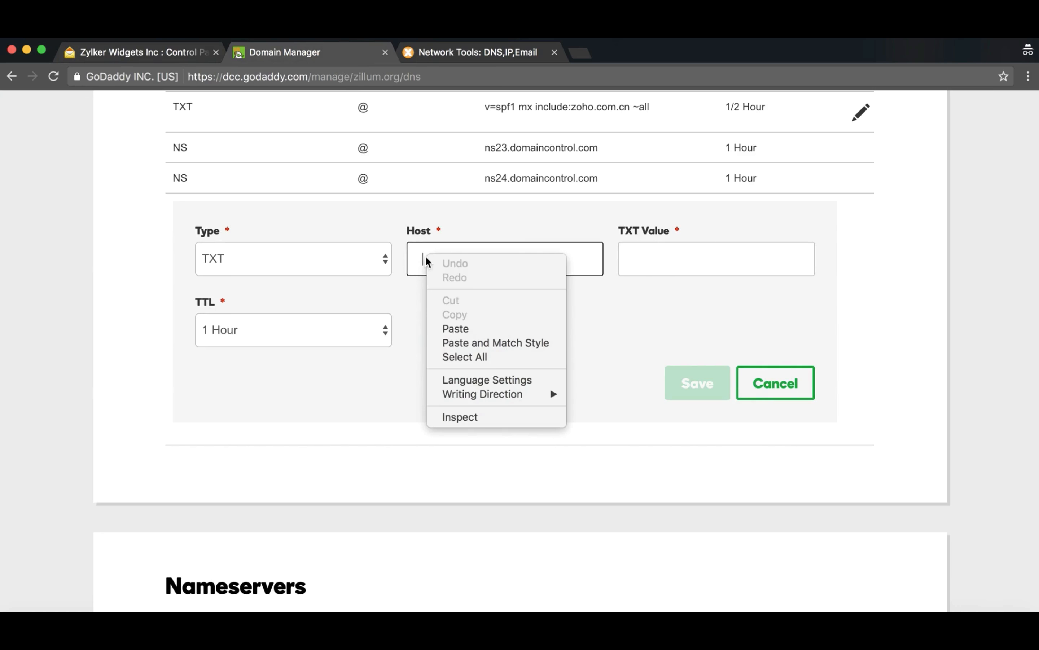
pyautogui.click(443, 329)
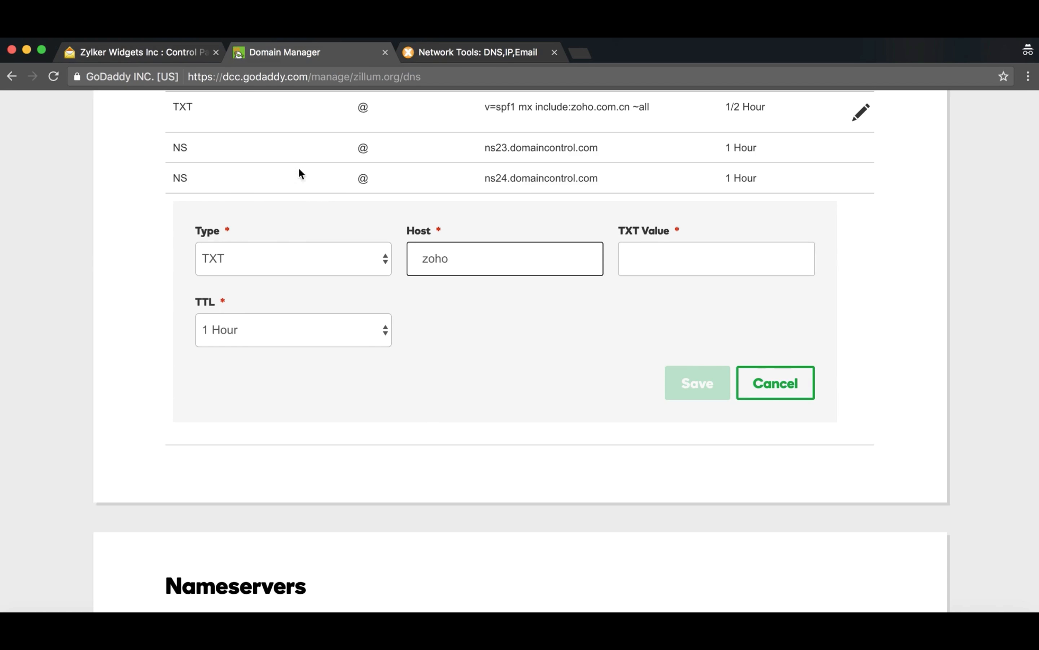
# - Copy the ._domainkey suffix from the Zoho selector page and append it to make the record's host zoho._domainkey
pyautogui.click(181, 48)
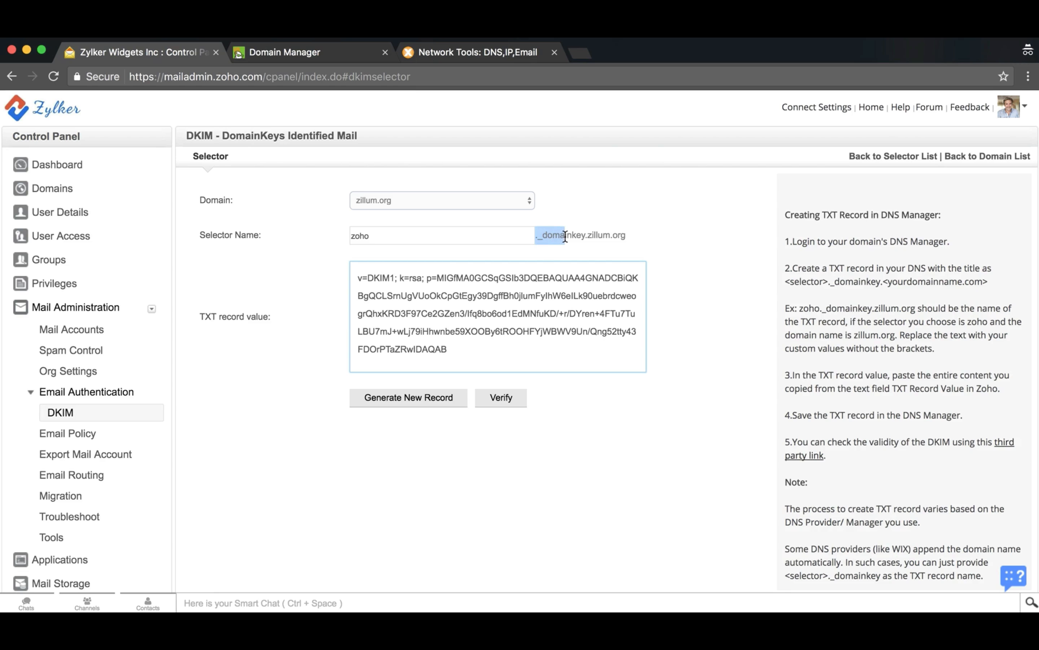
pyautogui.rightClick(576, 236)
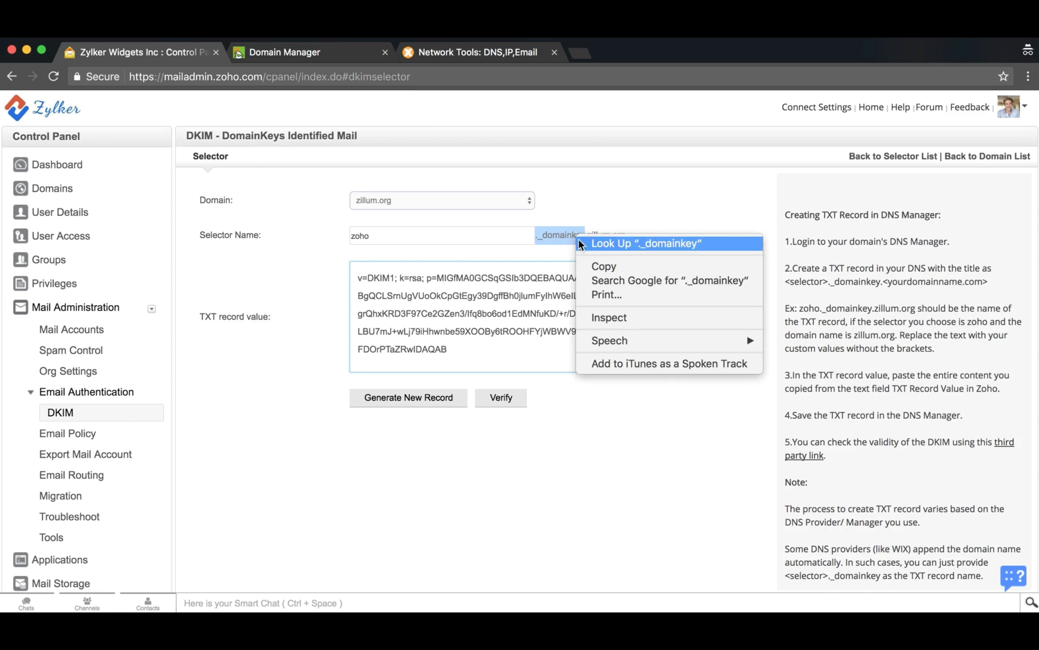
pyautogui.click(595, 268)
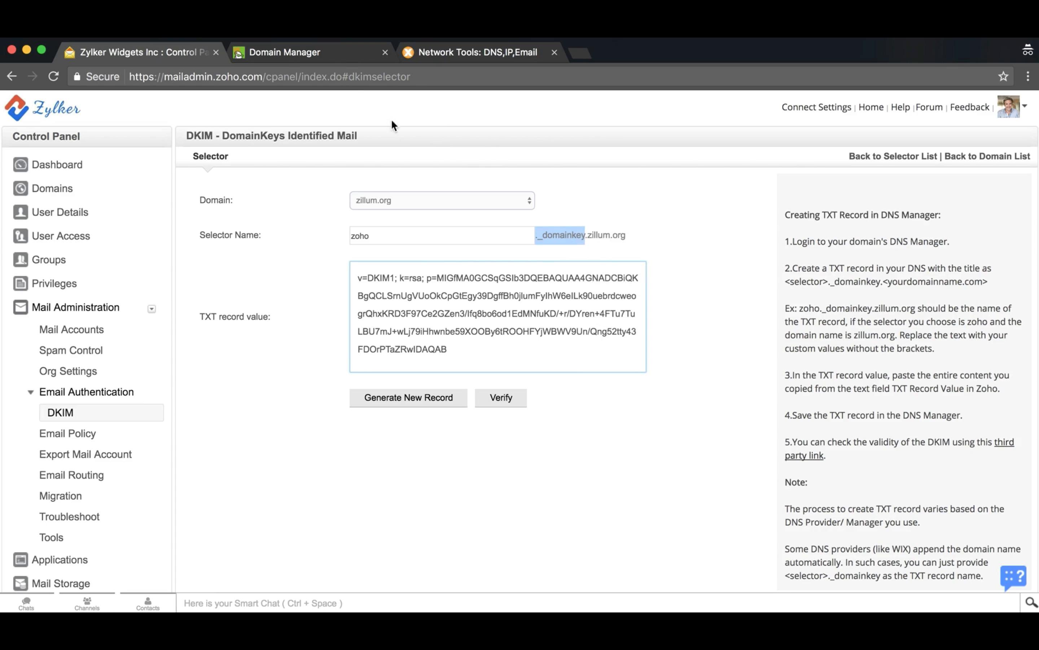
pyautogui.click(331, 54)
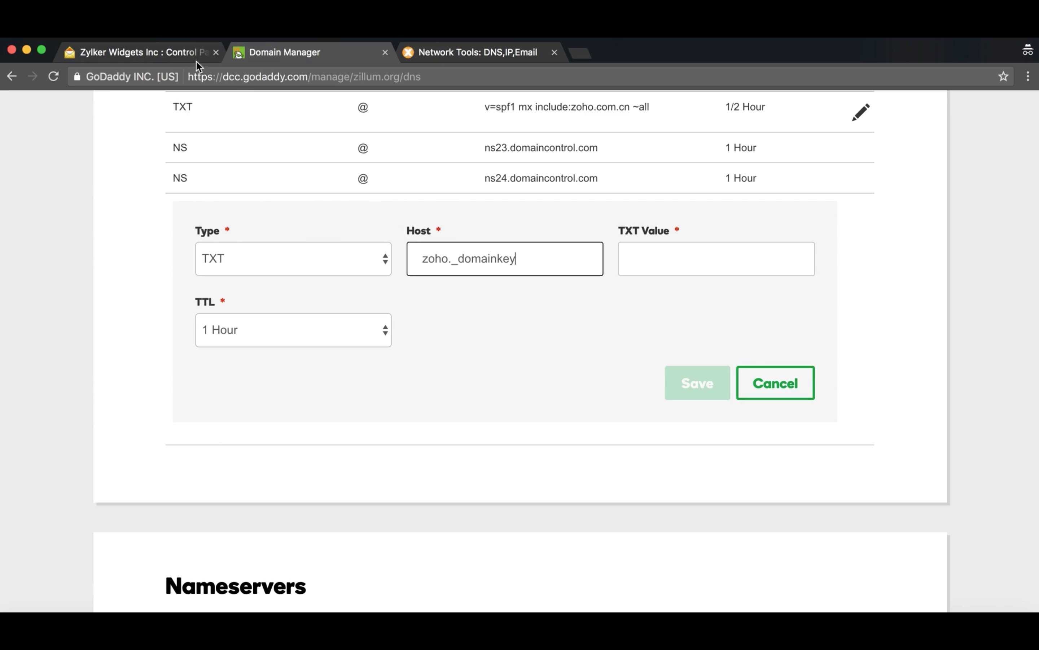
# - Copy the full DKIM TXT record value from Zoho and paste it as the new record's TXT value
pyautogui.click(178, 52)
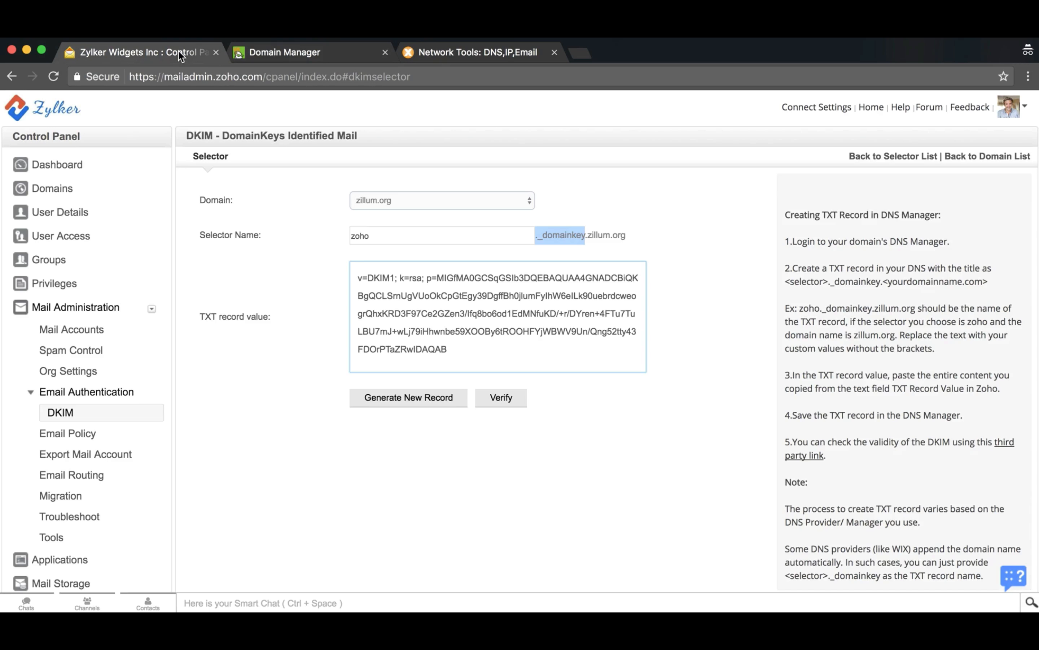
pyautogui.click(364, 279)
pyautogui.click(285, 52)
pyautogui.click(632, 259)
pyautogui.scroll(-1, 633, 261)
pyautogui.rightClick(635, 263)
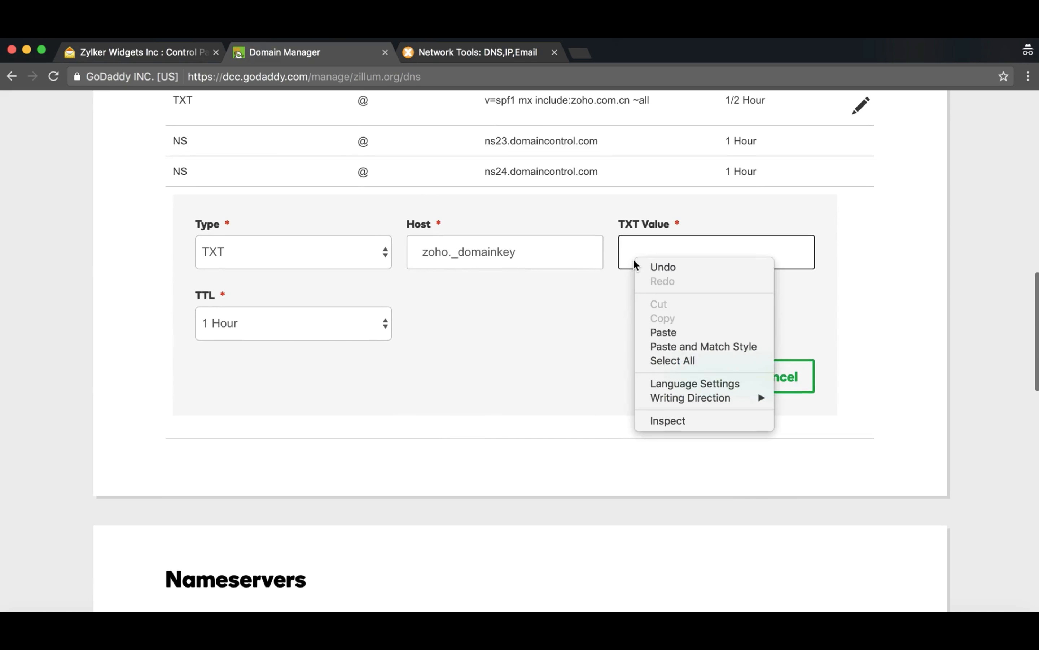
pyautogui.click(650, 336)
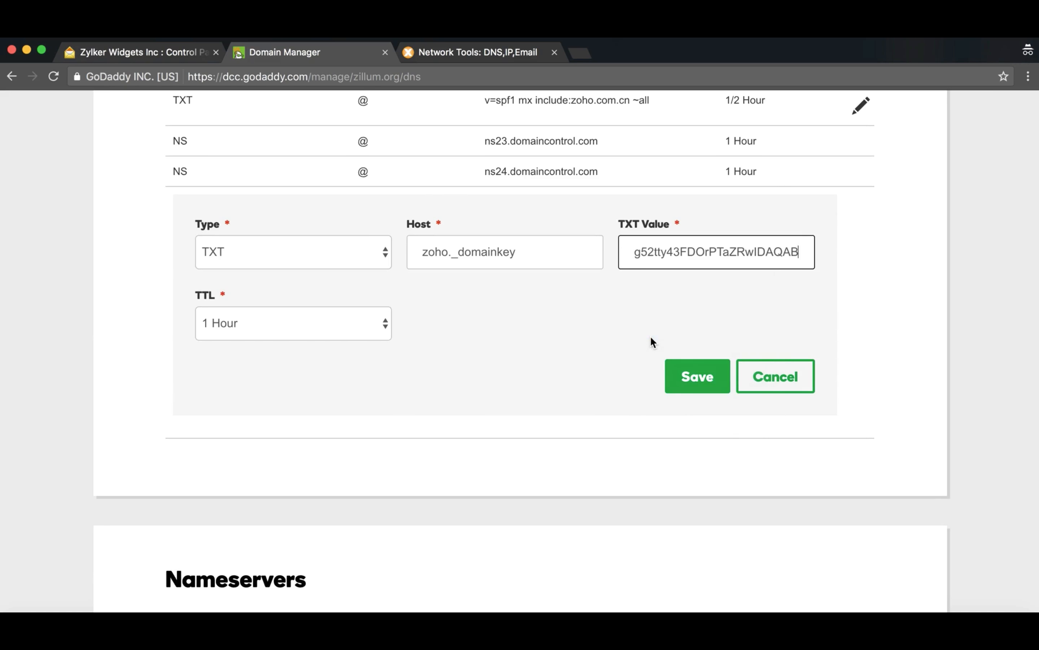
# - Set the new TXT record's TTL to a custom 600 seconds
pyautogui.click(387, 325)
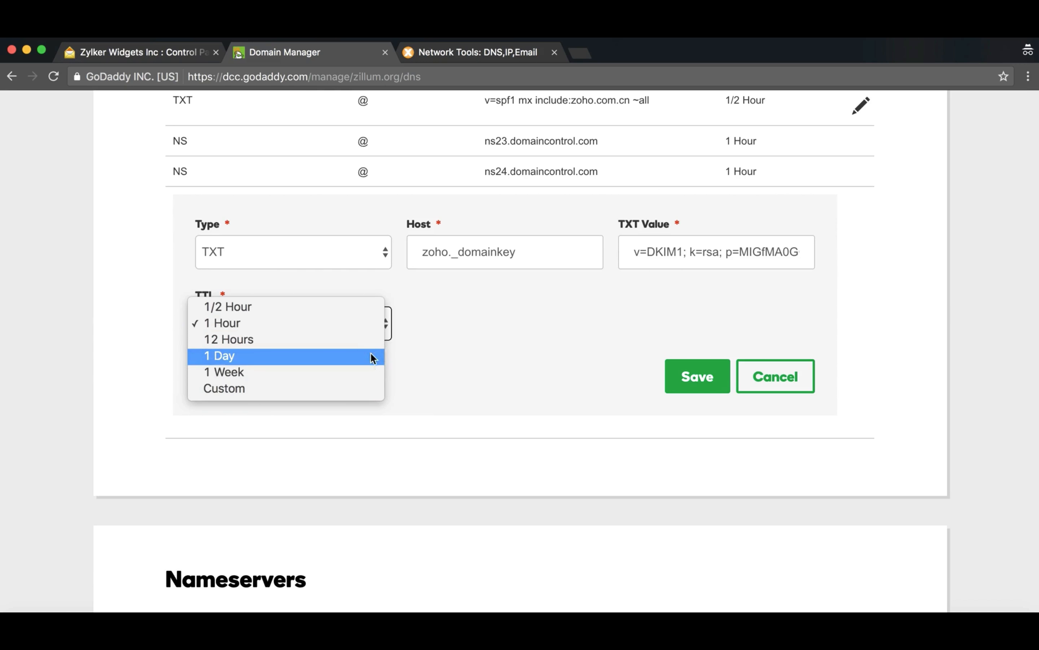
pyautogui.click(365, 386)
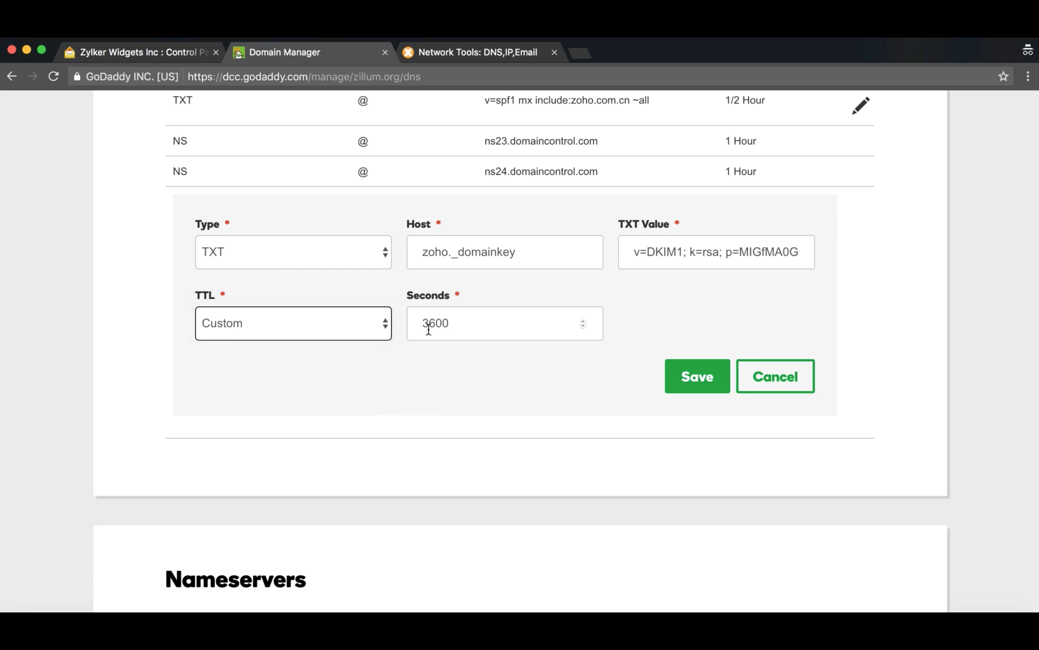
pyautogui.click(432, 323)
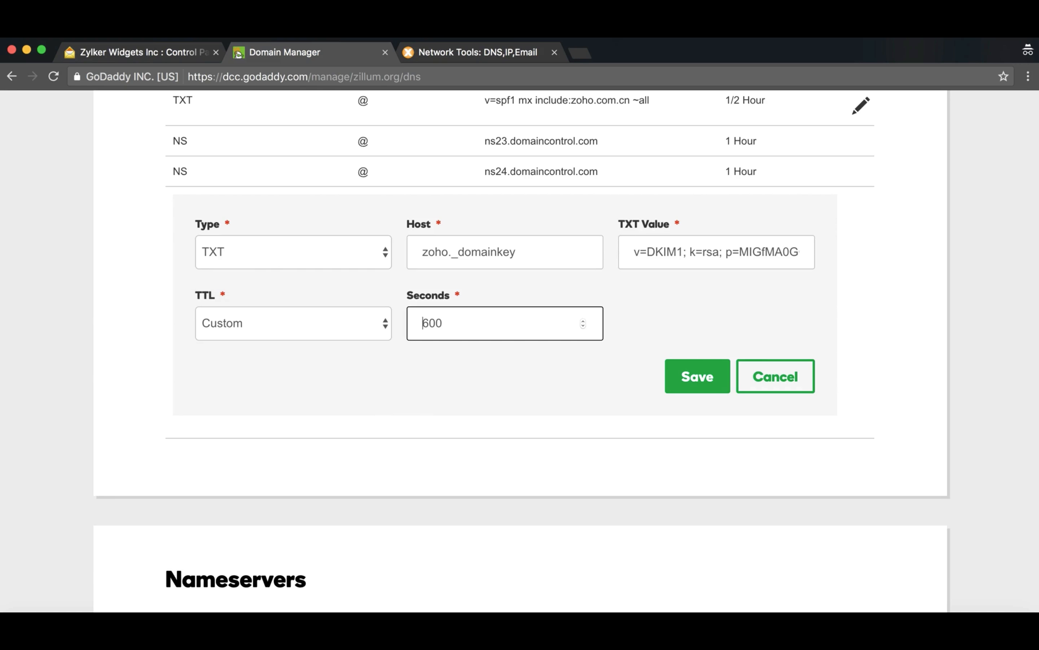
# - Save the new zoho._domainkey TXT record for zillum.org
pyautogui.click(678, 371)
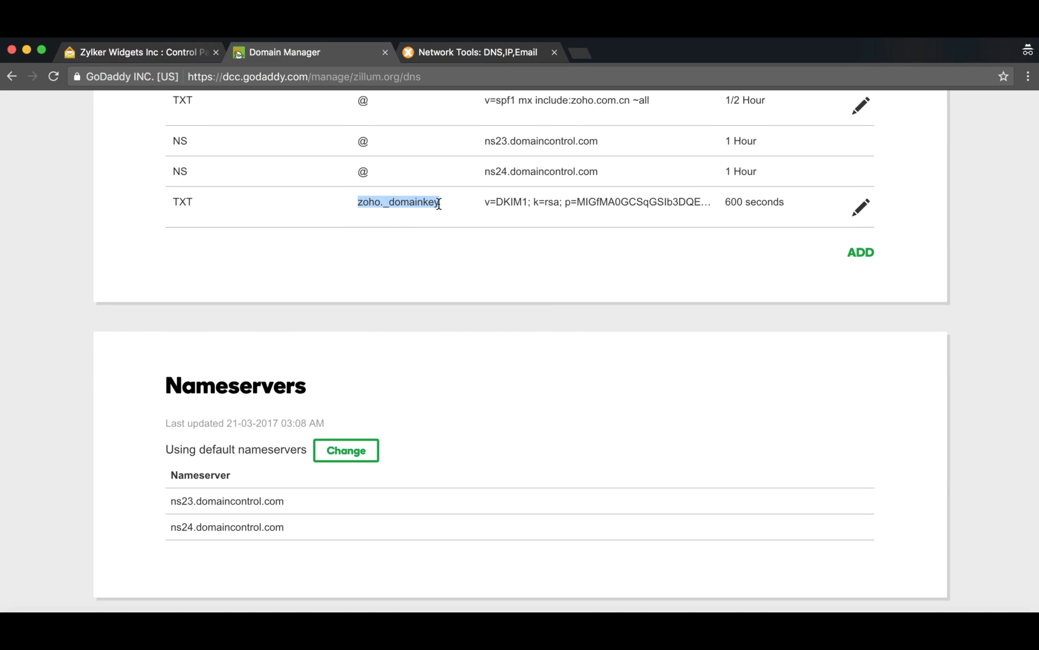
# - Copy the selector name zoho from the Zoho DKIM page and paste it into the MxToolbox SuperTool lookup
pyautogui.click(443, 52)
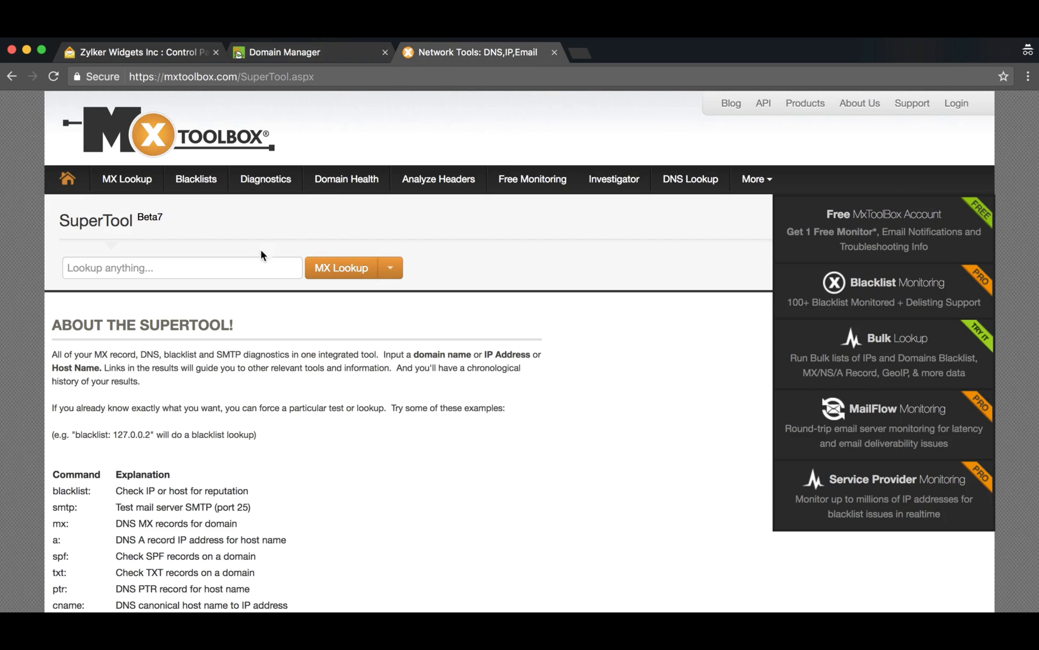
pyautogui.click(255, 264)
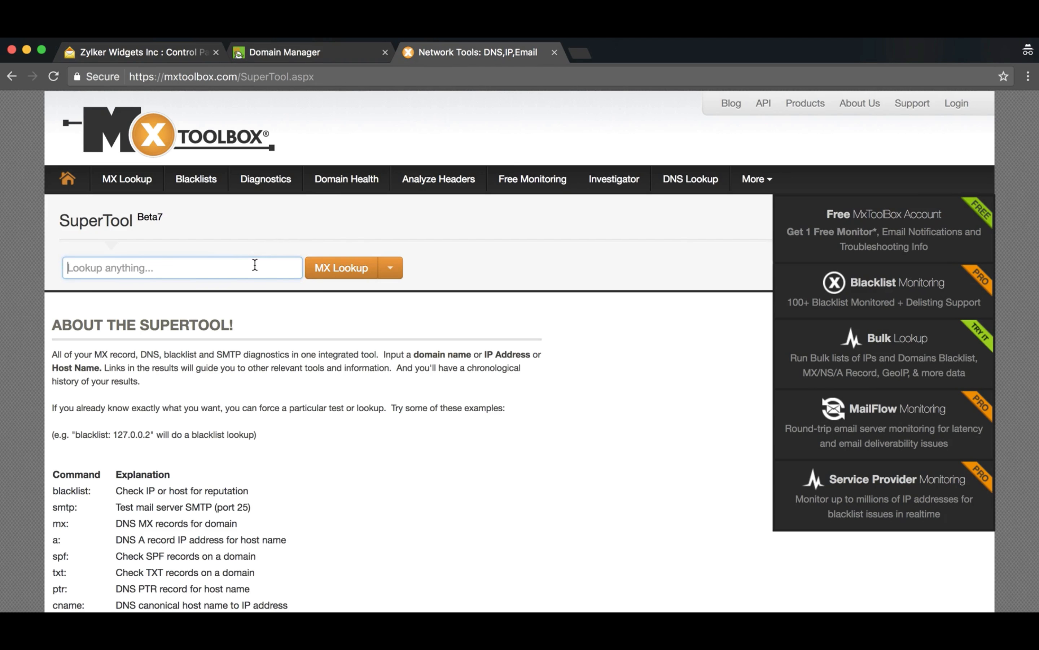
pyautogui.click(160, 48)
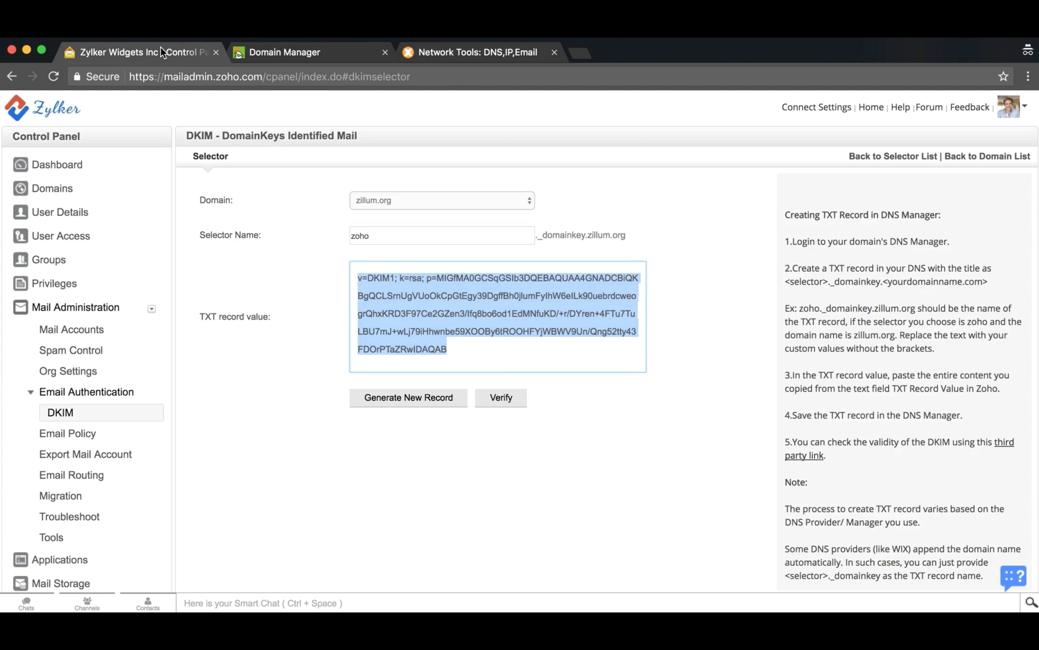
pyautogui.doubleClick(357, 237)
pyautogui.rightClick(356, 237)
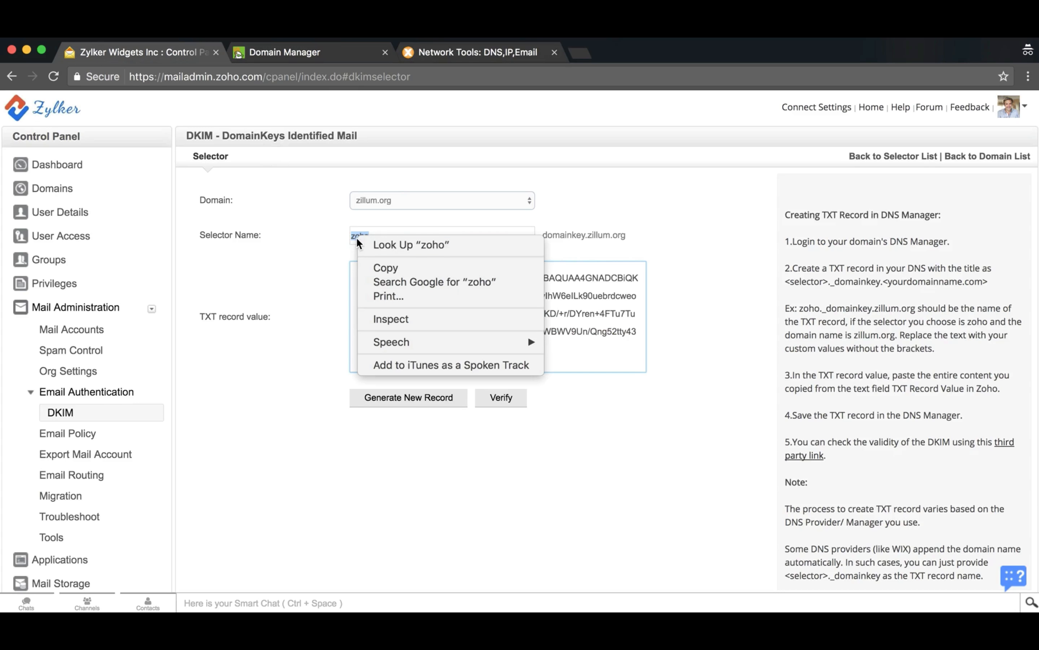
pyautogui.click(373, 268)
pyautogui.click(418, 57)
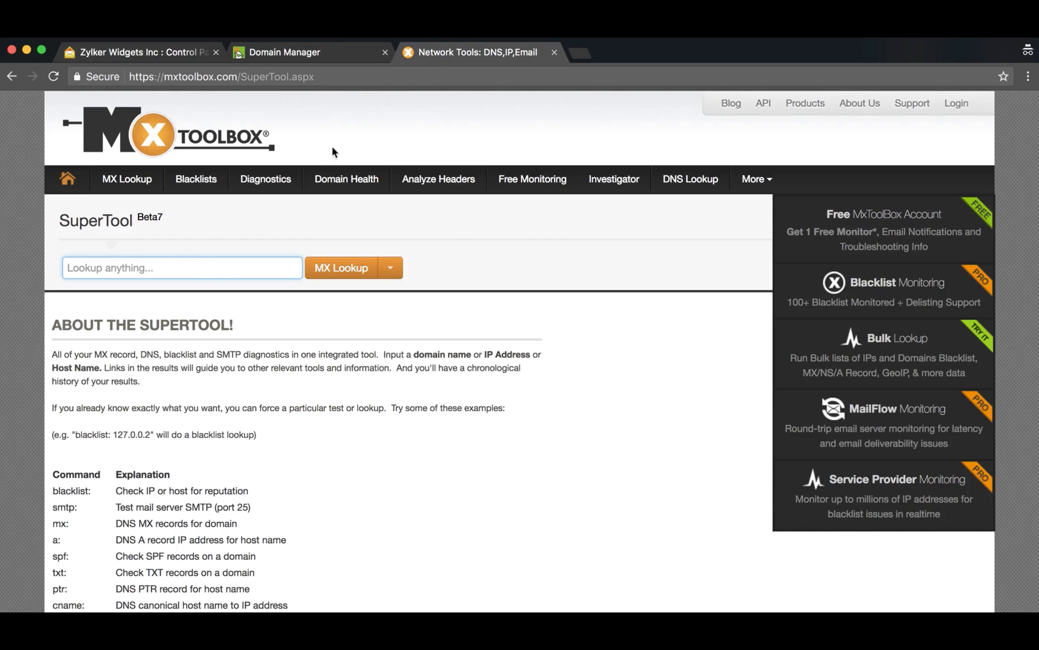
pyautogui.scroll(-1, 187, 273)
pyautogui.rightClick(188, 270)
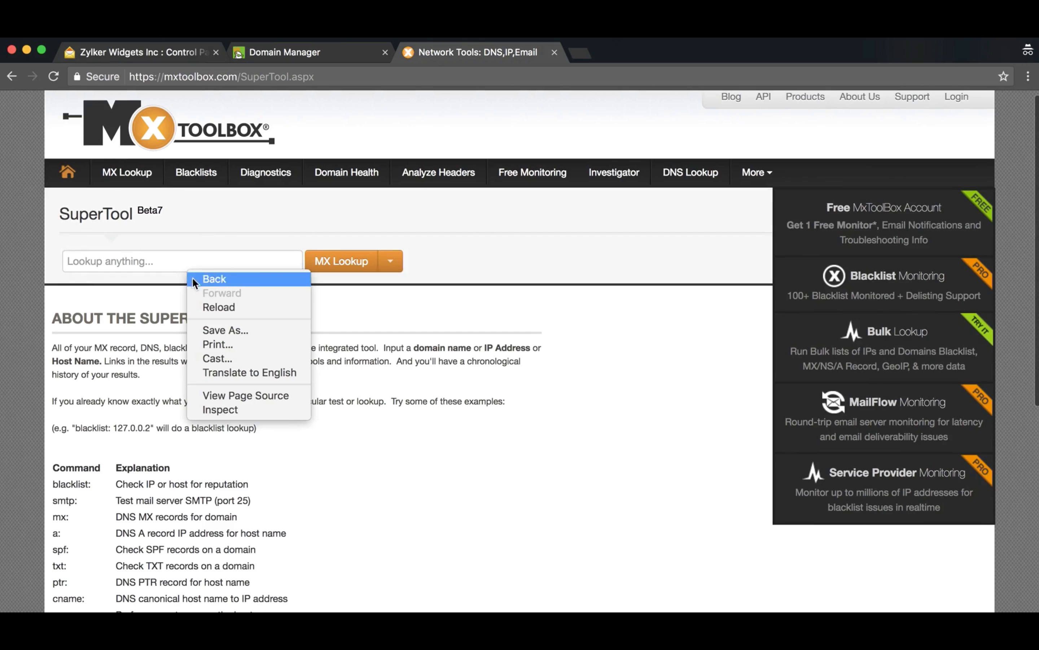
pyautogui.rightClick(70, 261)
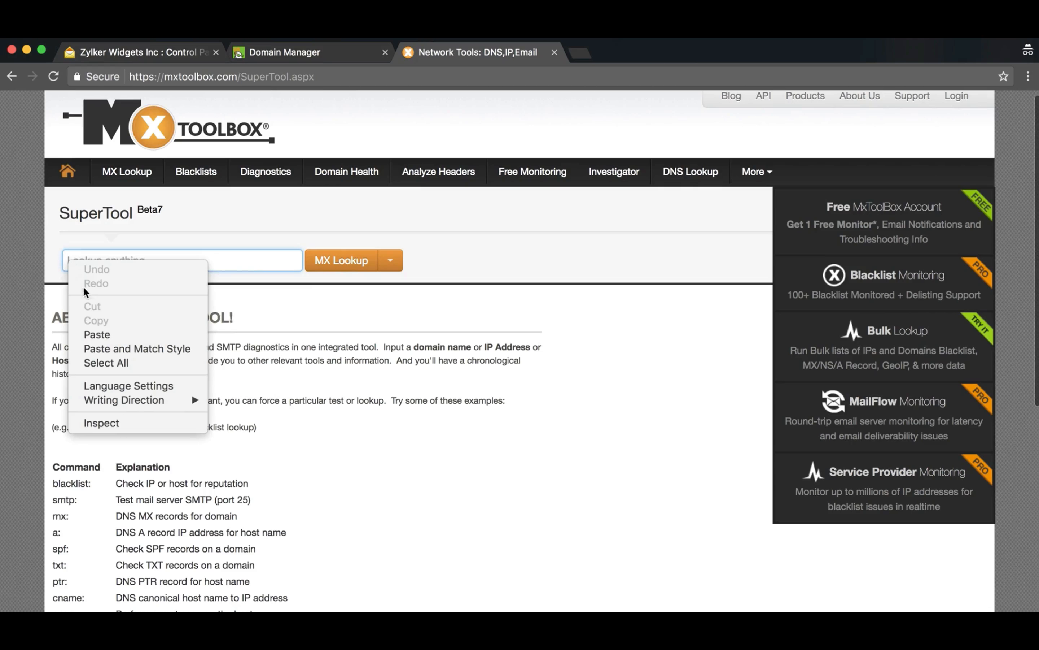
pyautogui.click(93, 329)
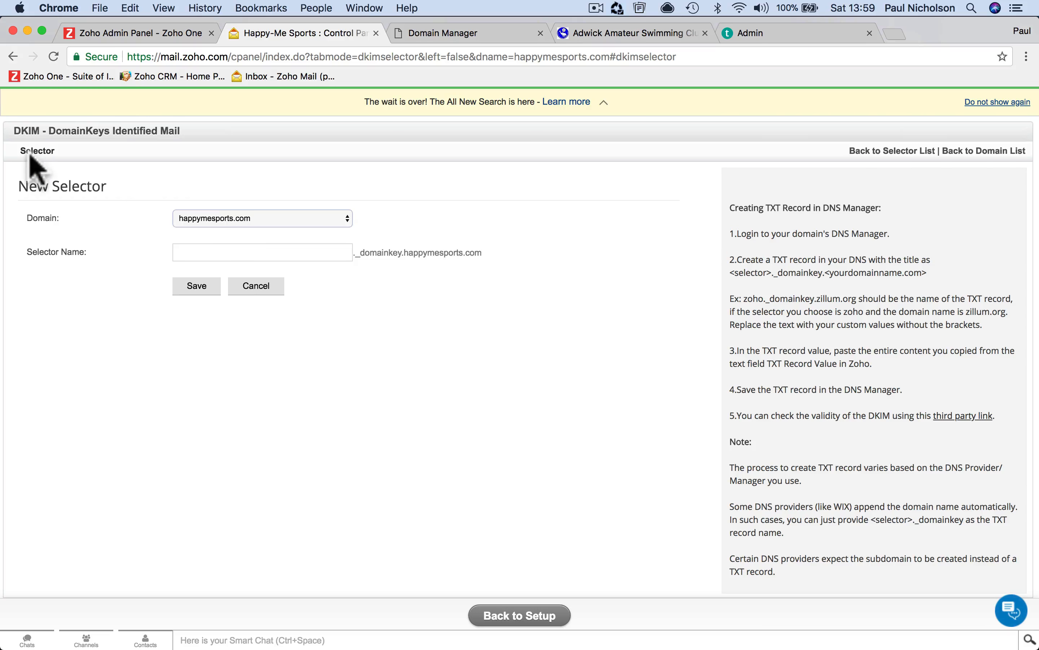
# - Return to the Zoho Mail domain setup and open the DKIM configuration from its SPF/DKIM stage
pyautogui.click(15, 58)
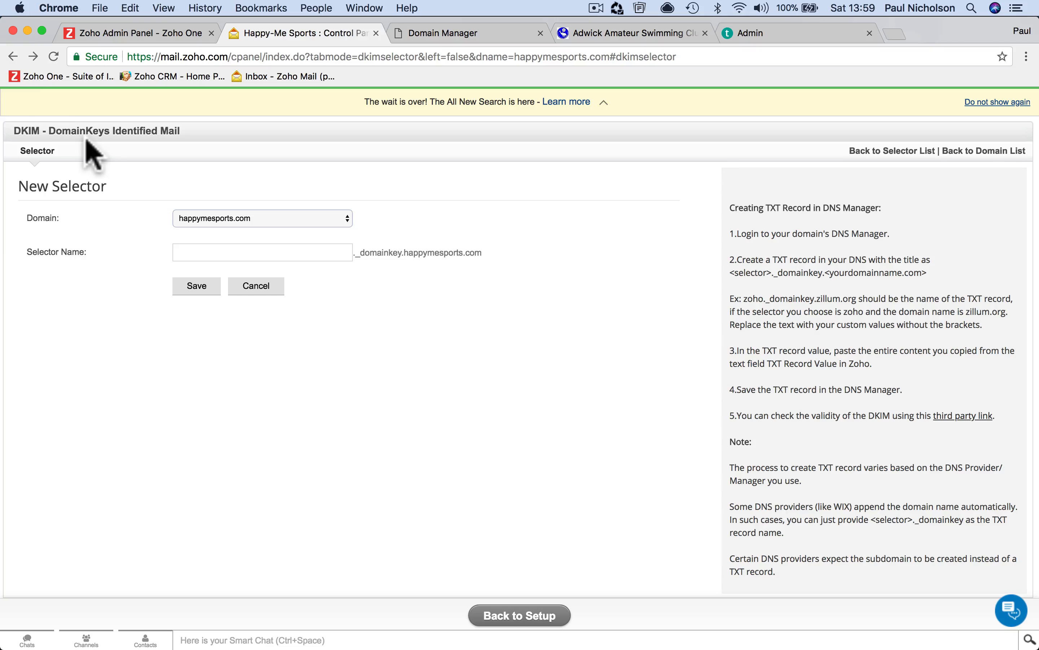
pyautogui.click(13, 57)
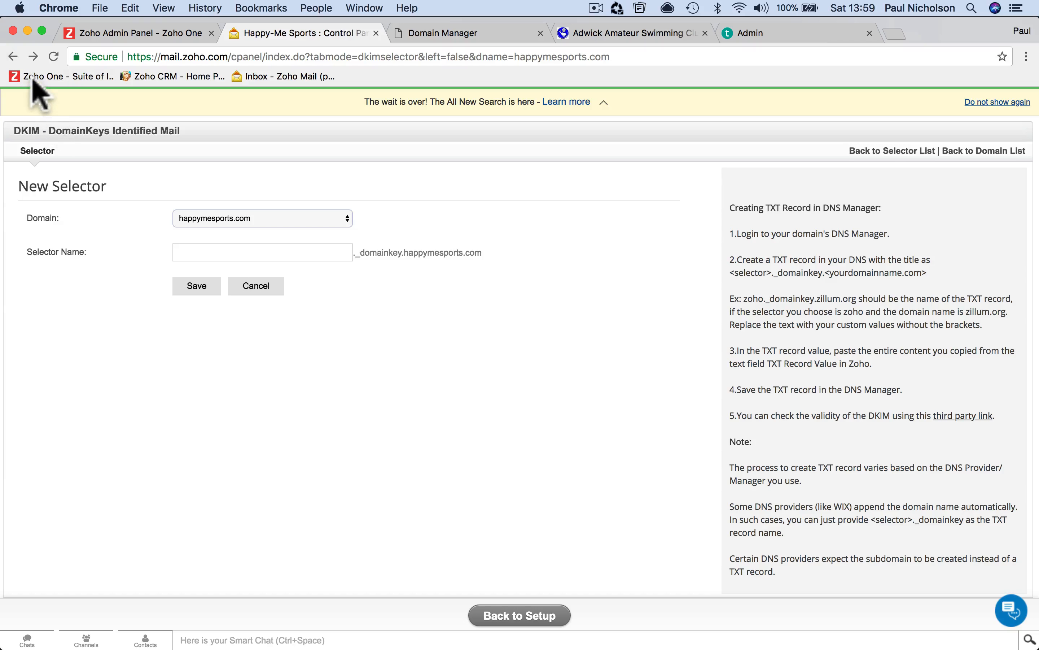
pyautogui.click(13, 56)
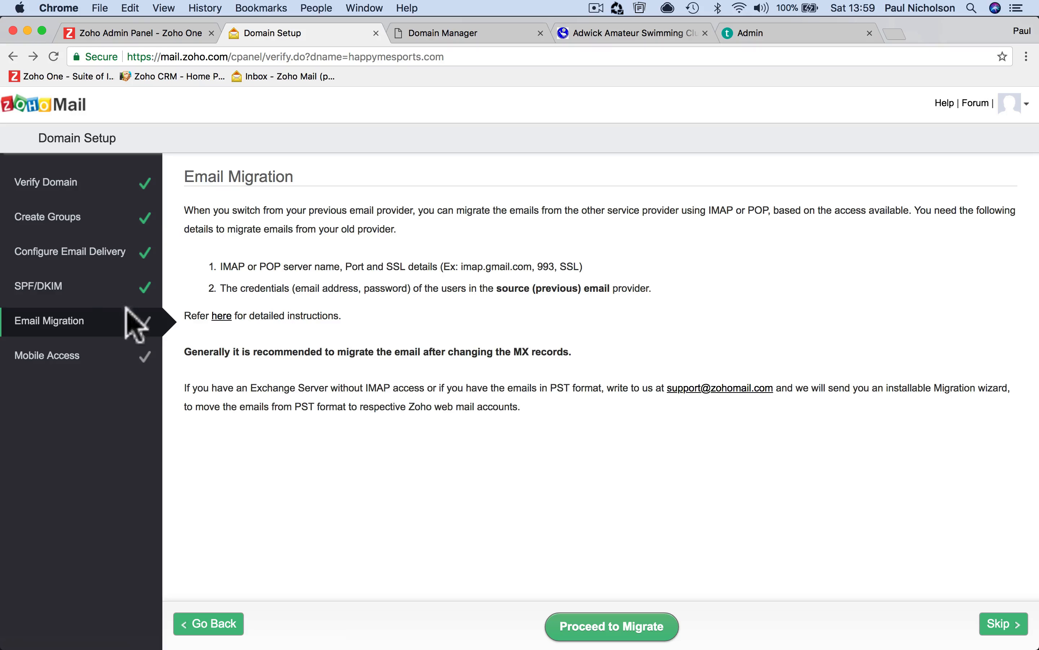
pyautogui.click(86, 287)
pyautogui.click(850, 499)
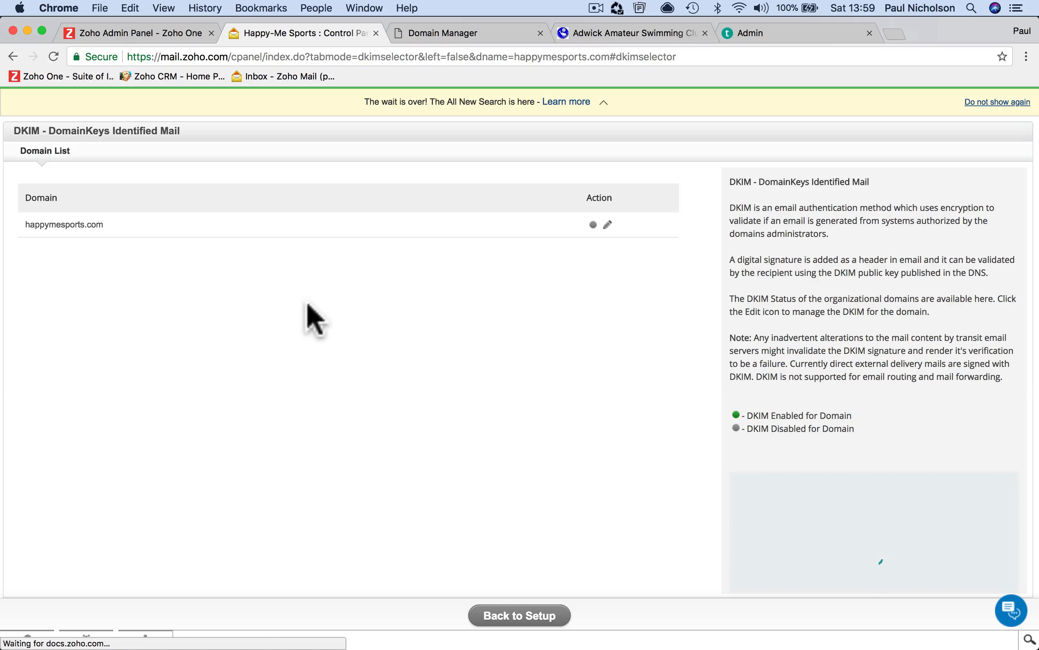
# - Add a DKIM selector named zoho for happymesports.com, copying the ._domainkey suffix before saving it
pyautogui.click(608, 224)
pyautogui.click(192, 182)
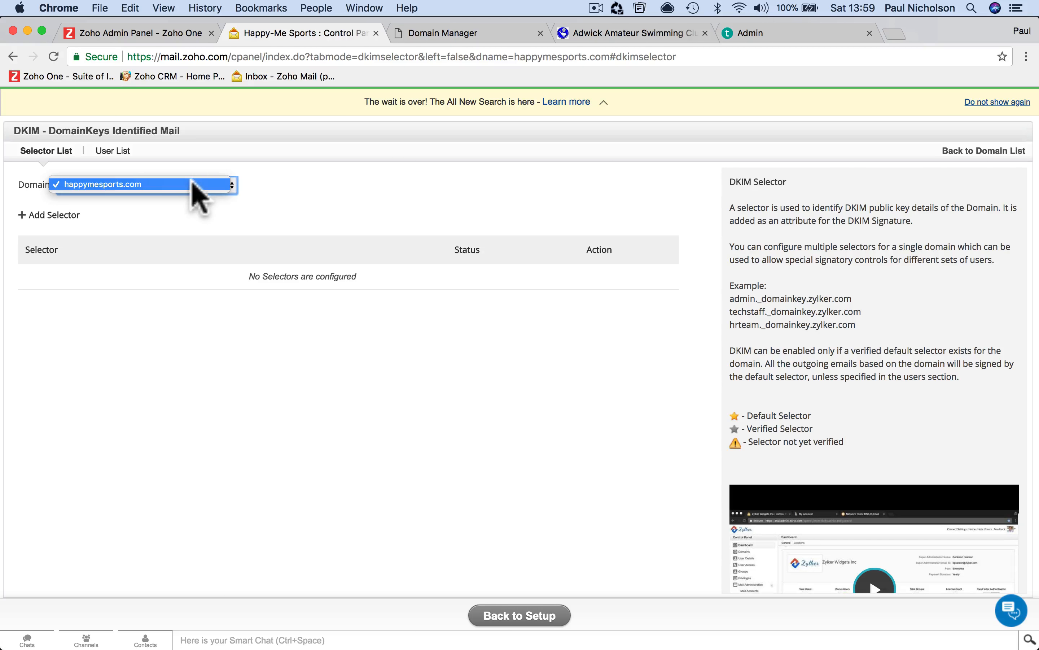
pyautogui.click(192, 184)
pyautogui.click(48, 214)
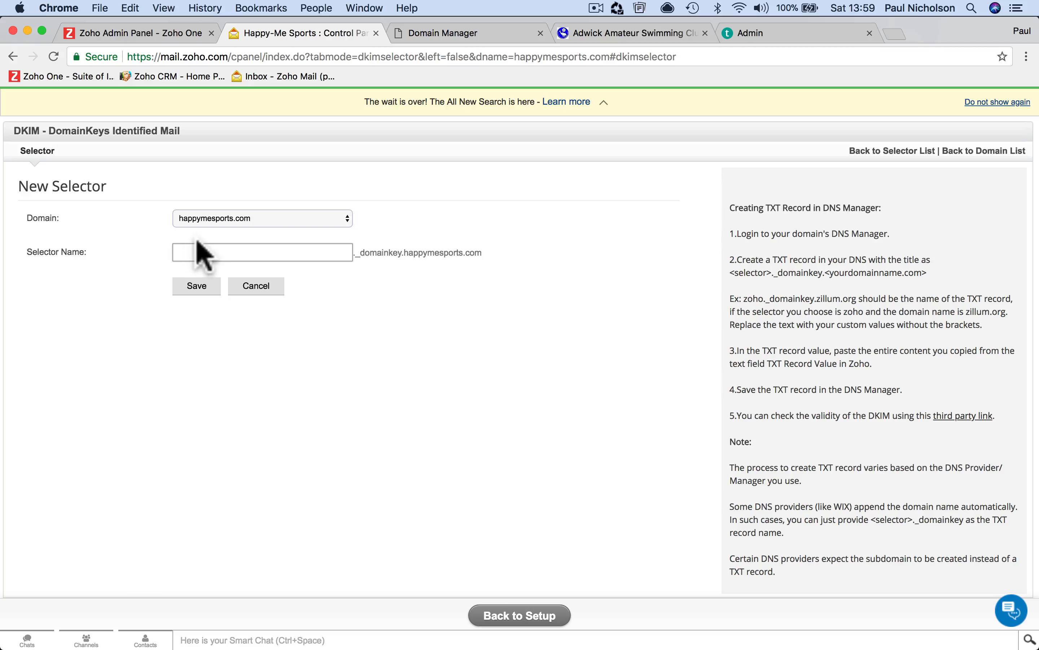
pyautogui.write('zoho')
pyautogui.moveTo(402, 253); pyautogui.dragTo(352, 253)
pyautogui.press('super+c')
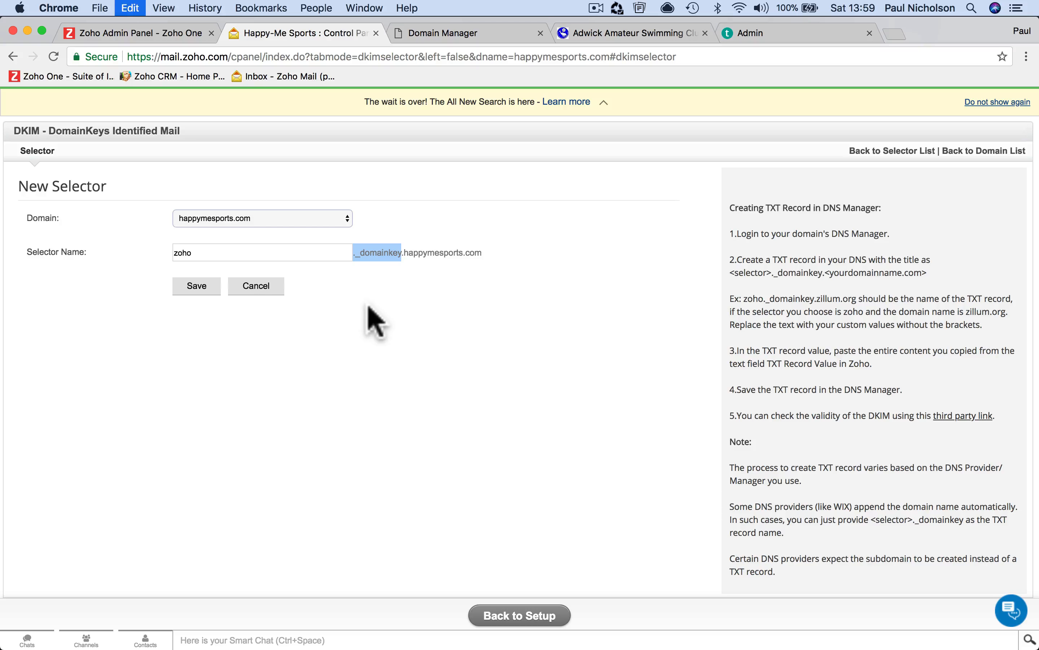
pyautogui.click(200, 287)
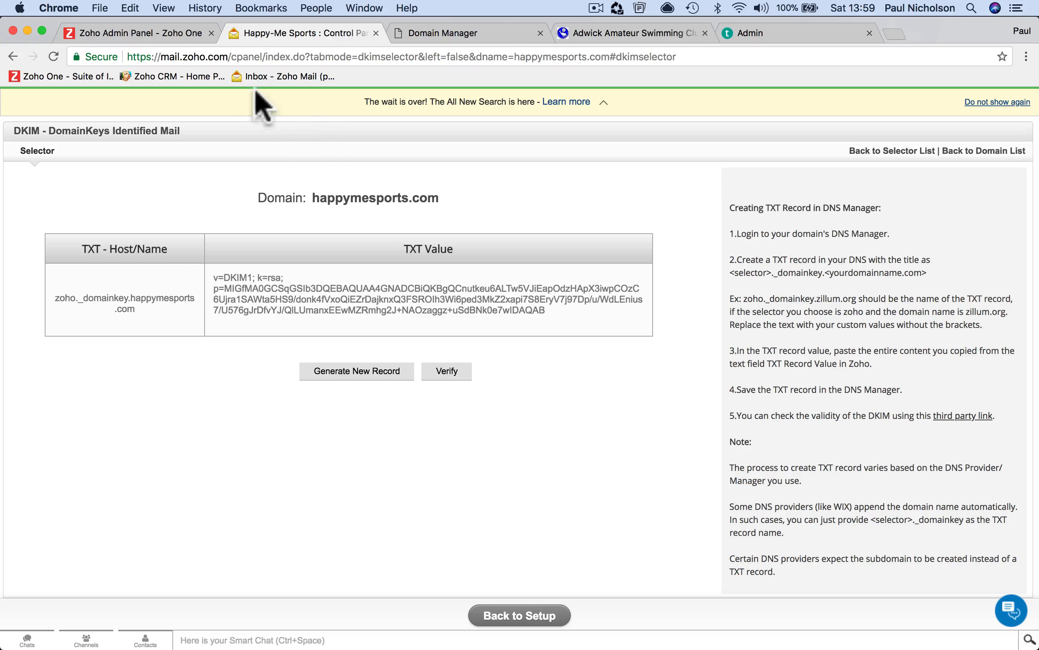
# - Start a new TXT record in the GoDaddy DNS records of happymesports.com
pyautogui.click(460, 33)
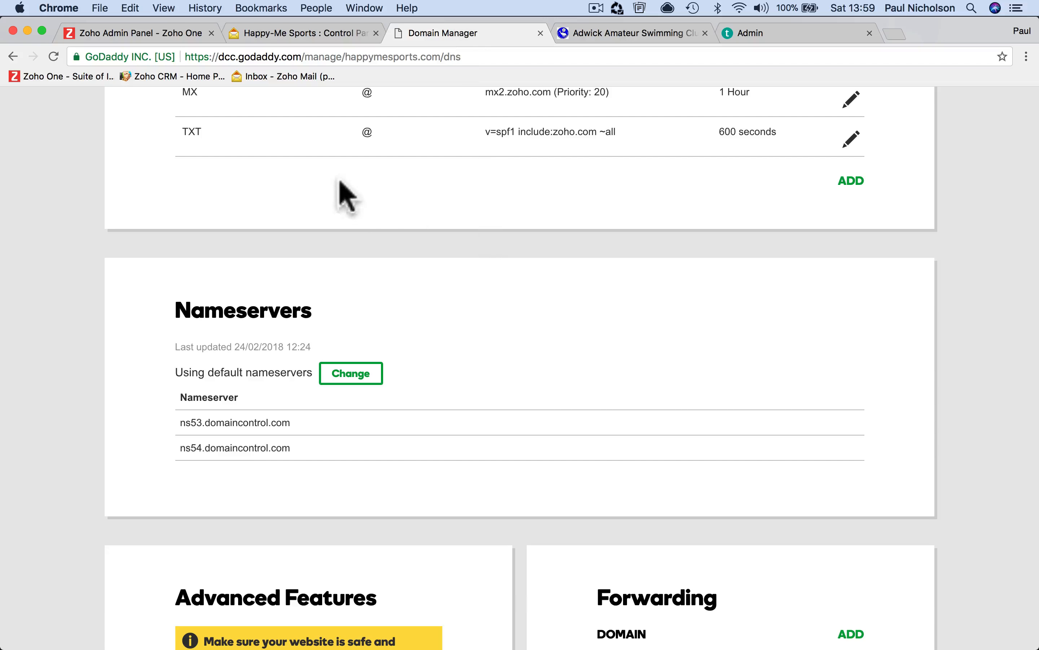
pyautogui.scroll(10, 631, 169)
pyautogui.scroll(-2, 631, 169)
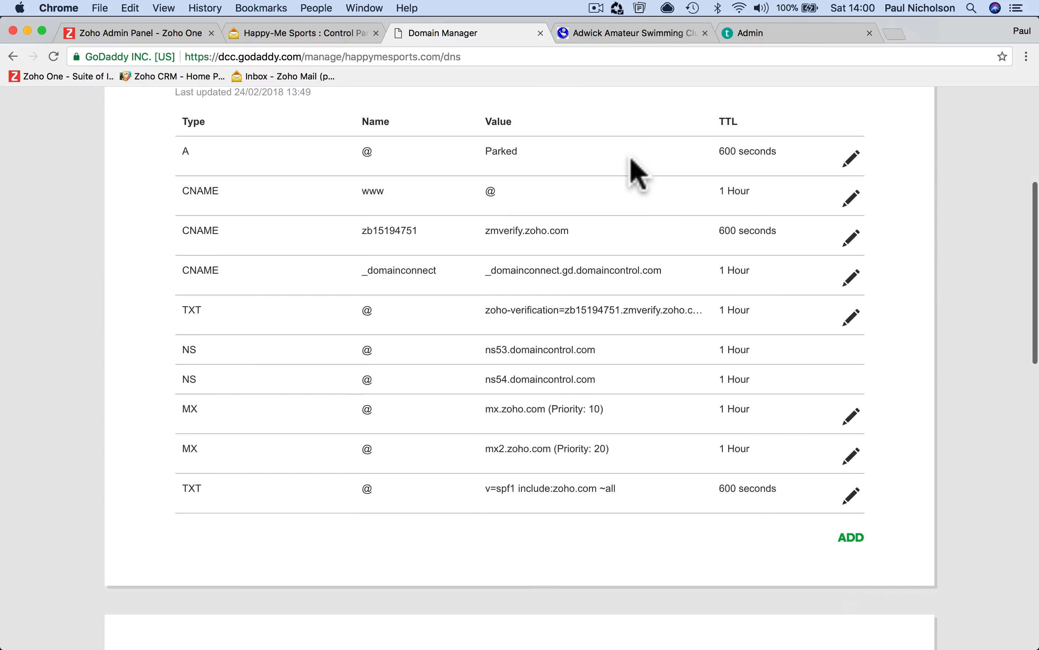
pyautogui.click(851, 537)
pyautogui.click(372, 573)
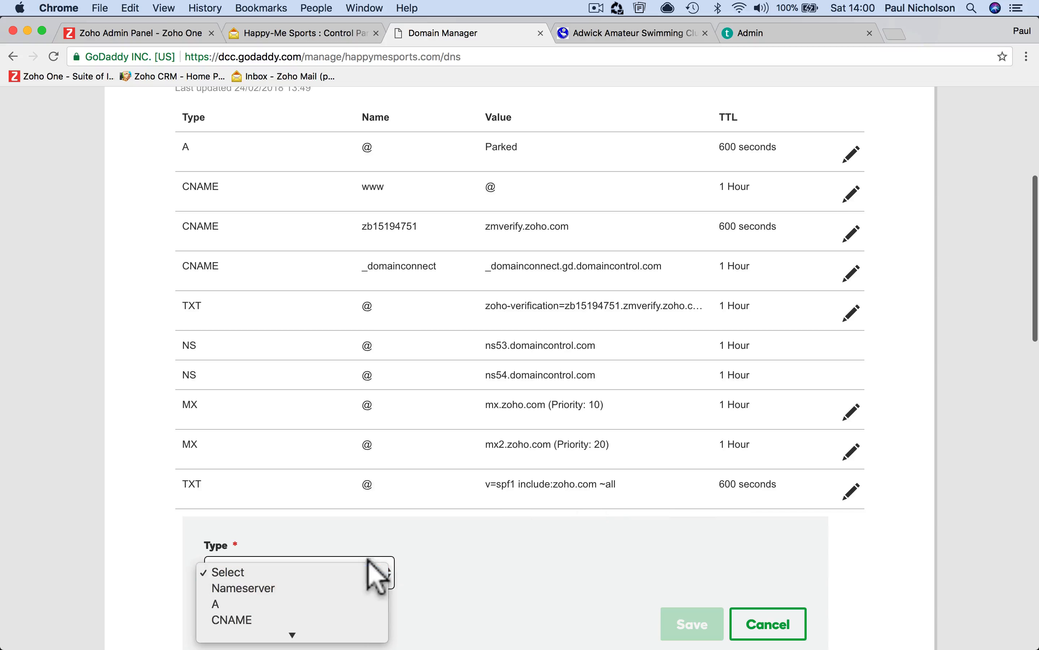
pyautogui.click(341, 583)
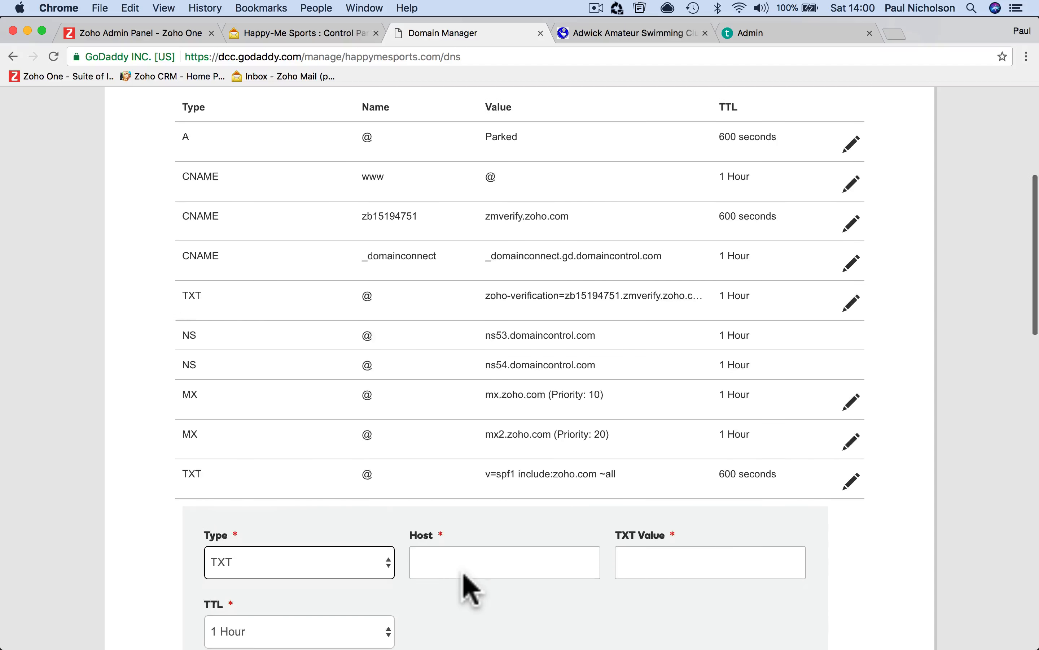
# - Set the new record's host to zoho._domainkey by pasting the copied suffix and putting zoho in front
pyautogui.scroll(-5, 463, 558)
pyautogui.click(477, 374)
pyautogui.press('super+v')
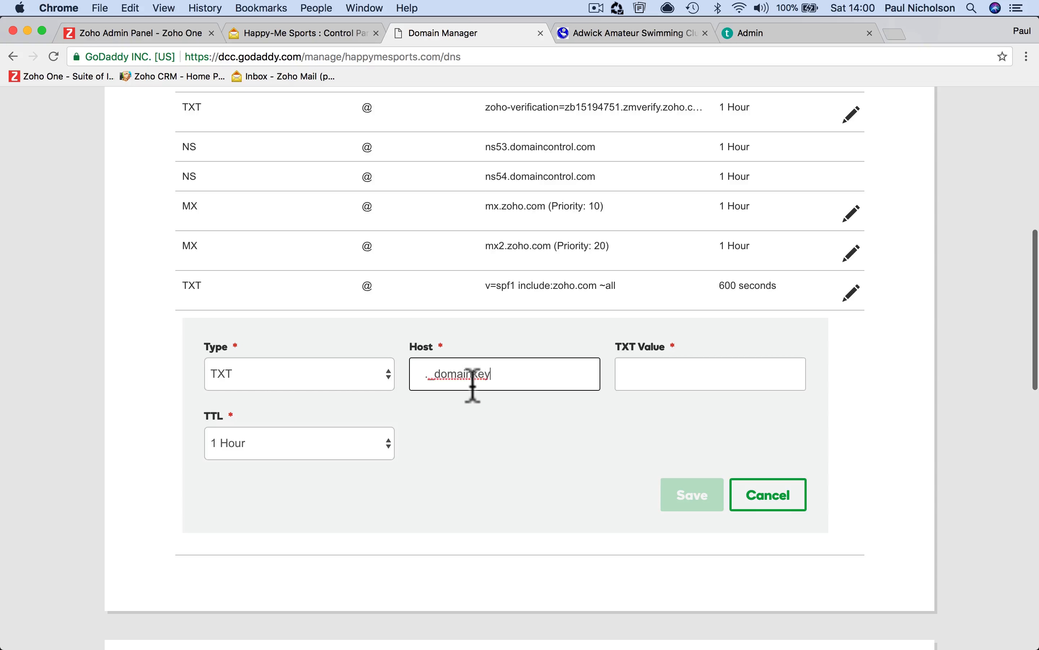
pyautogui.click(424, 375)
pyautogui.click(103, 34)
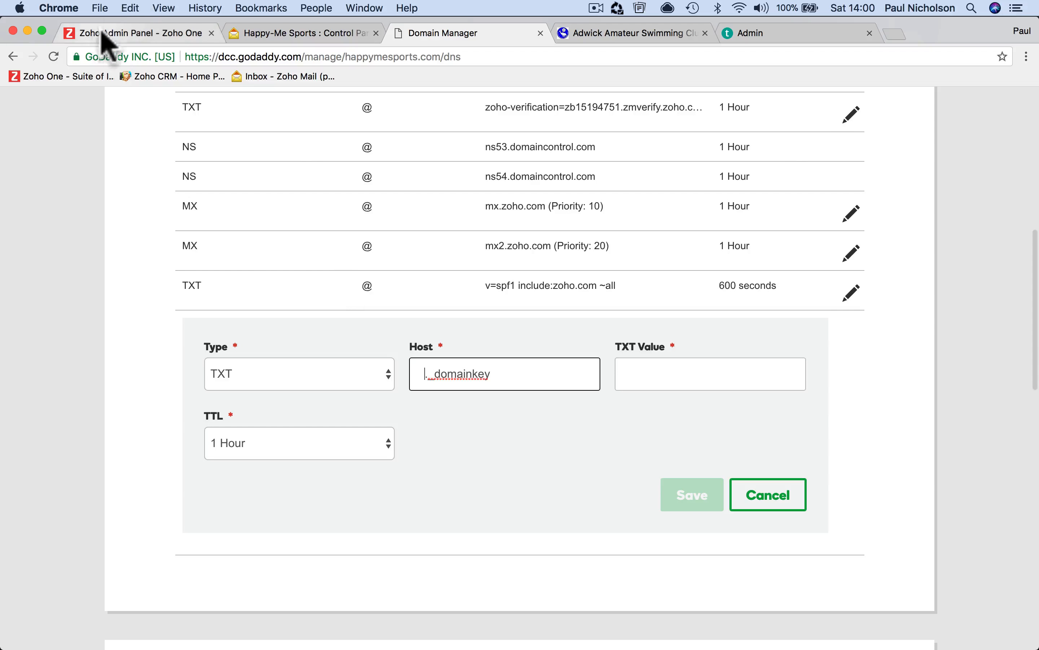
pyautogui.click(257, 34)
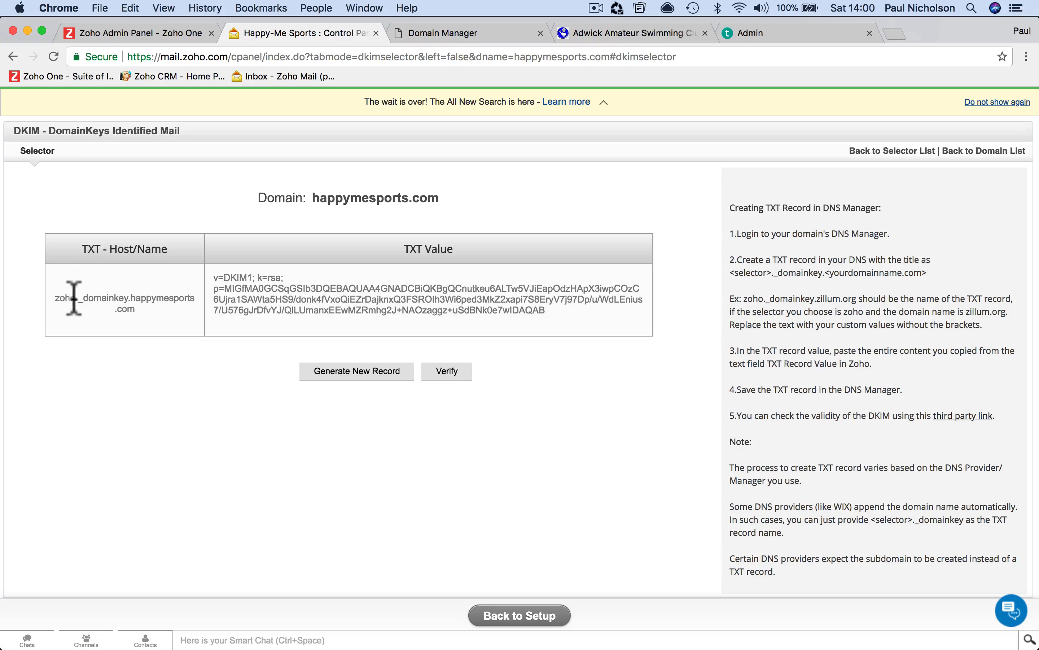
pyautogui.click(425, 34)
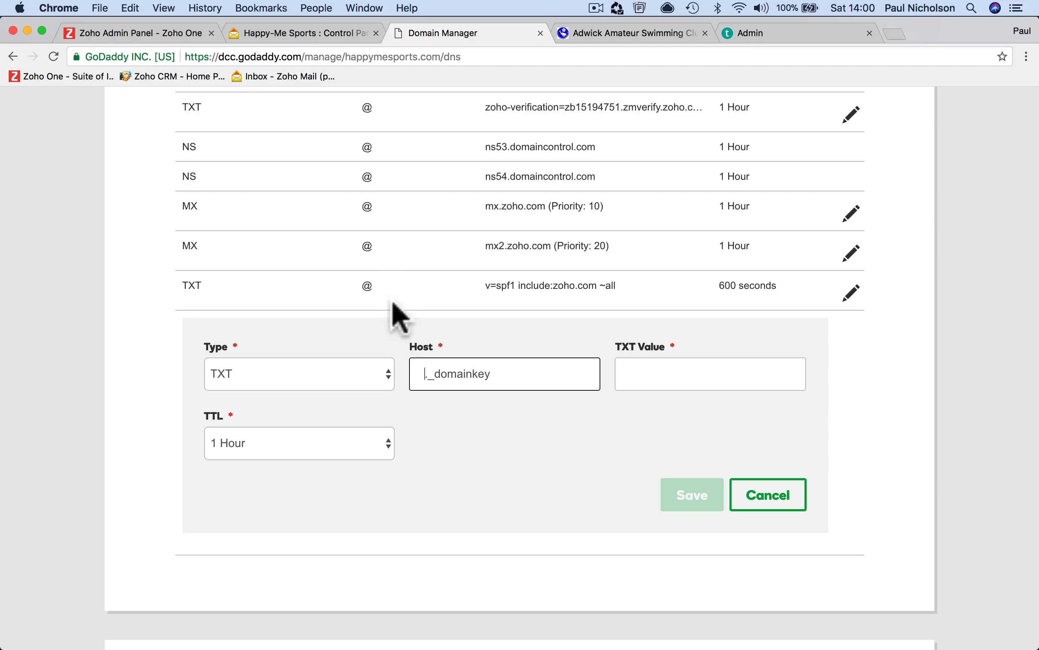
pyautogui.write('zoho.')
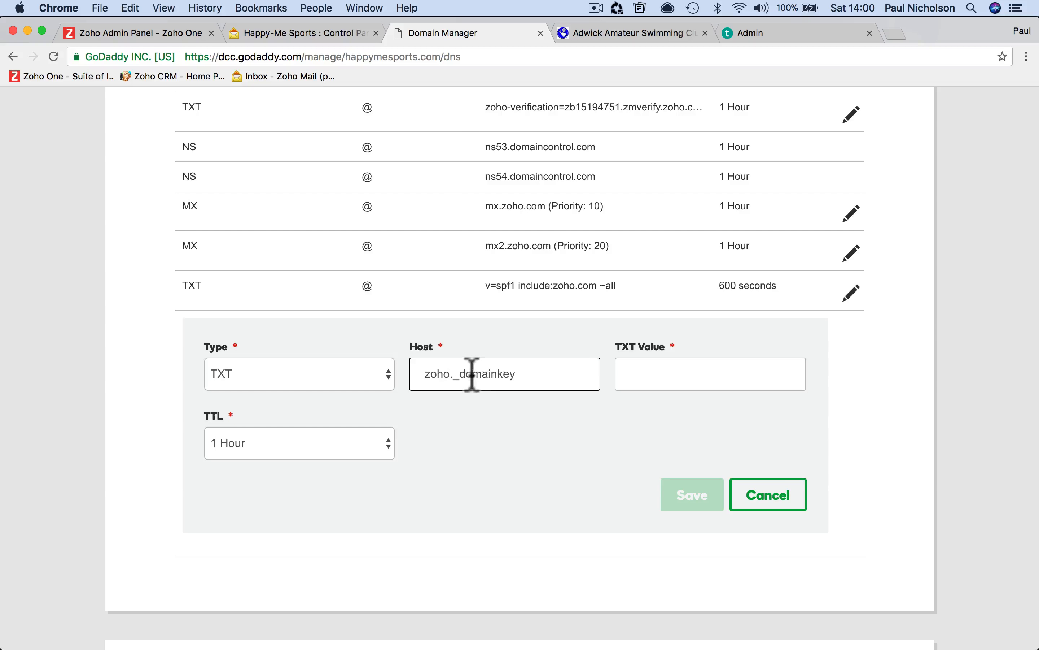
# - Copy the full DKIM TXT value from the Zoho selector page and paste it as the new record's TXT value
pyautogui.click(618, 375)
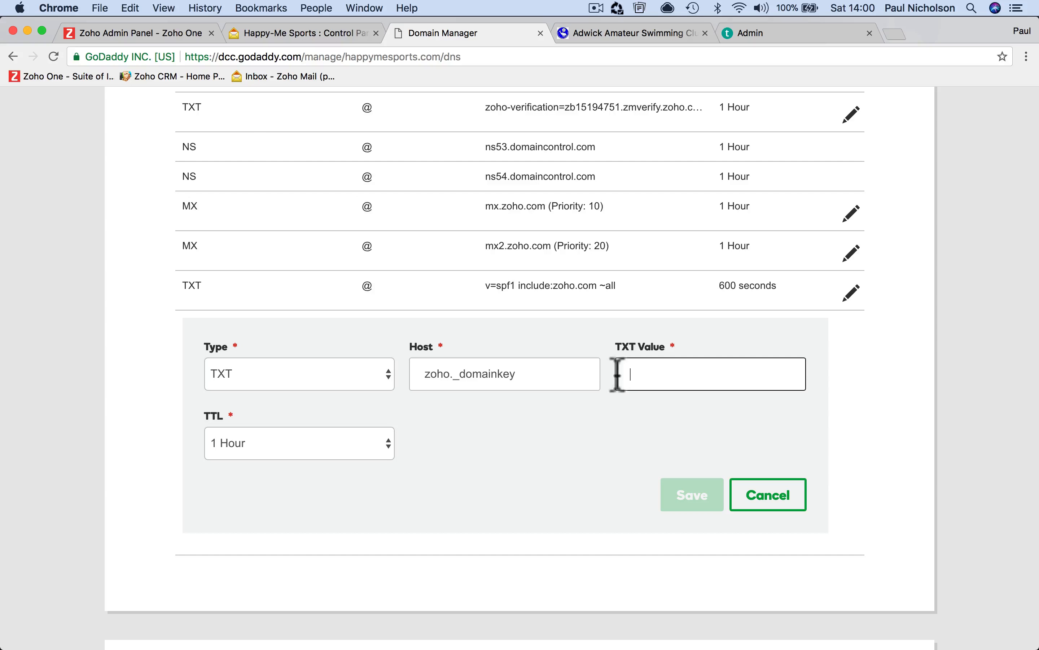
pyautogui.click(245, 33)
pyautogui.tripleClick(235, 281)
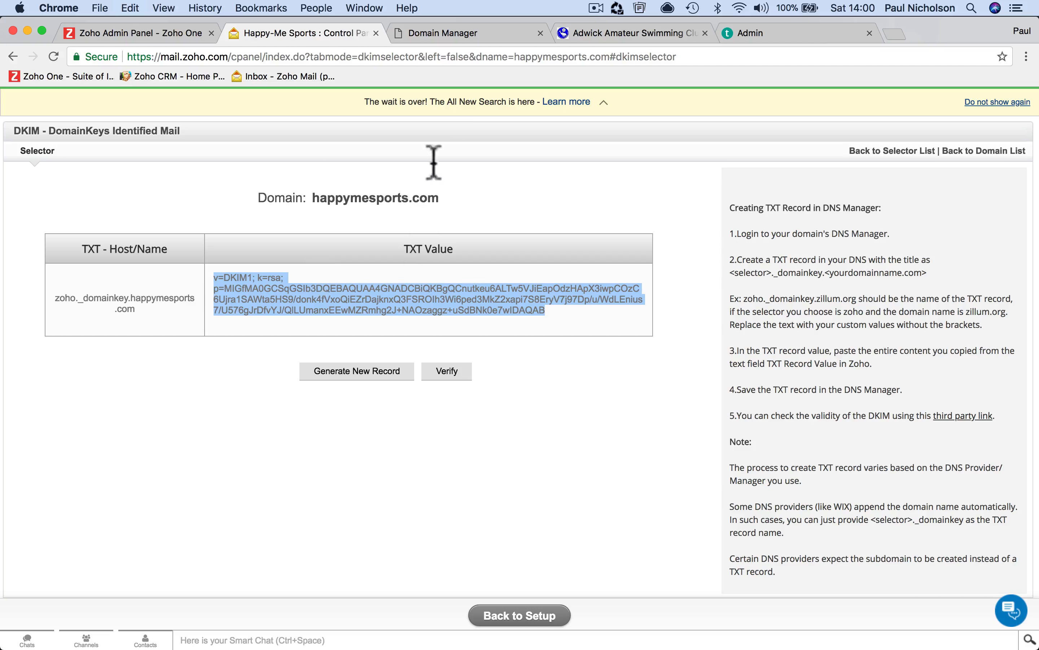
pyautogui.click(465, 33)
pyautogui.click(647, 375)
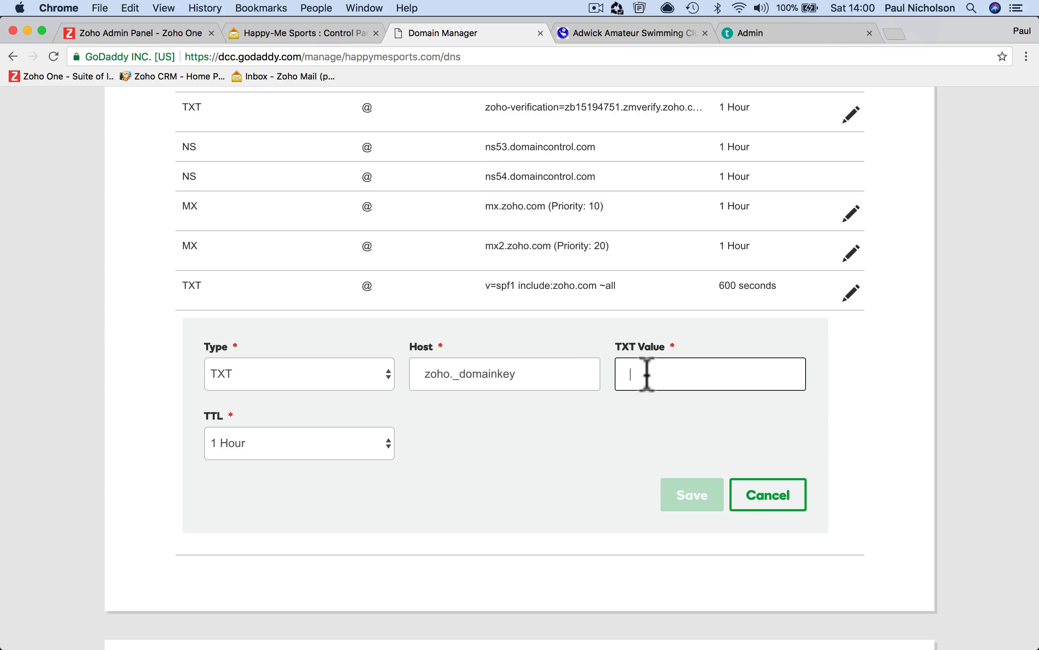
pyautogui.click(254, 32)
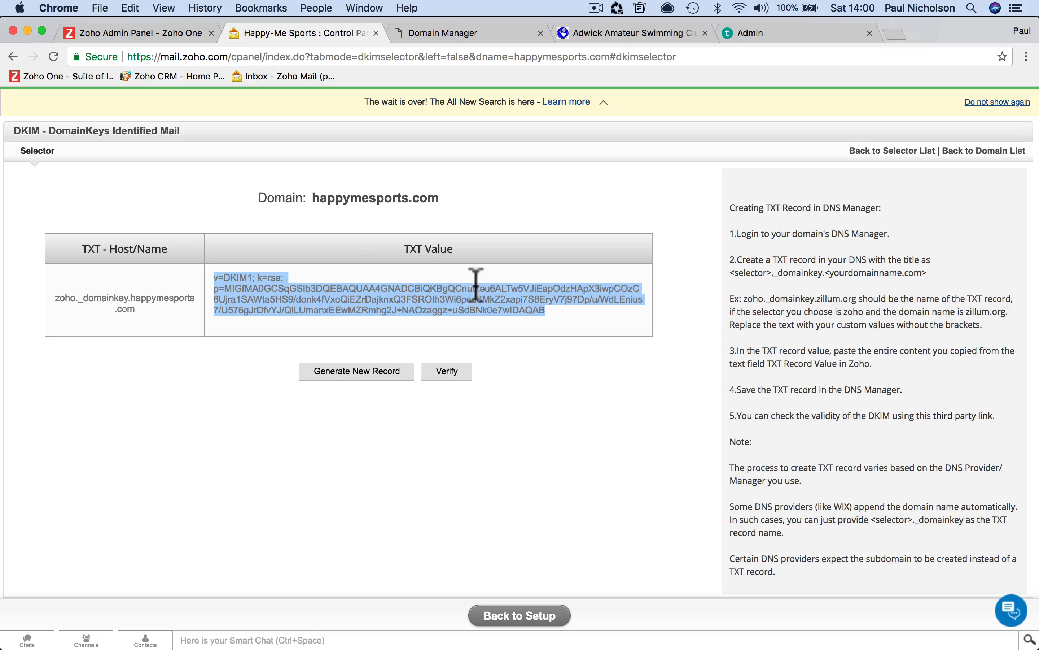
pyautogui.click(432, 34)
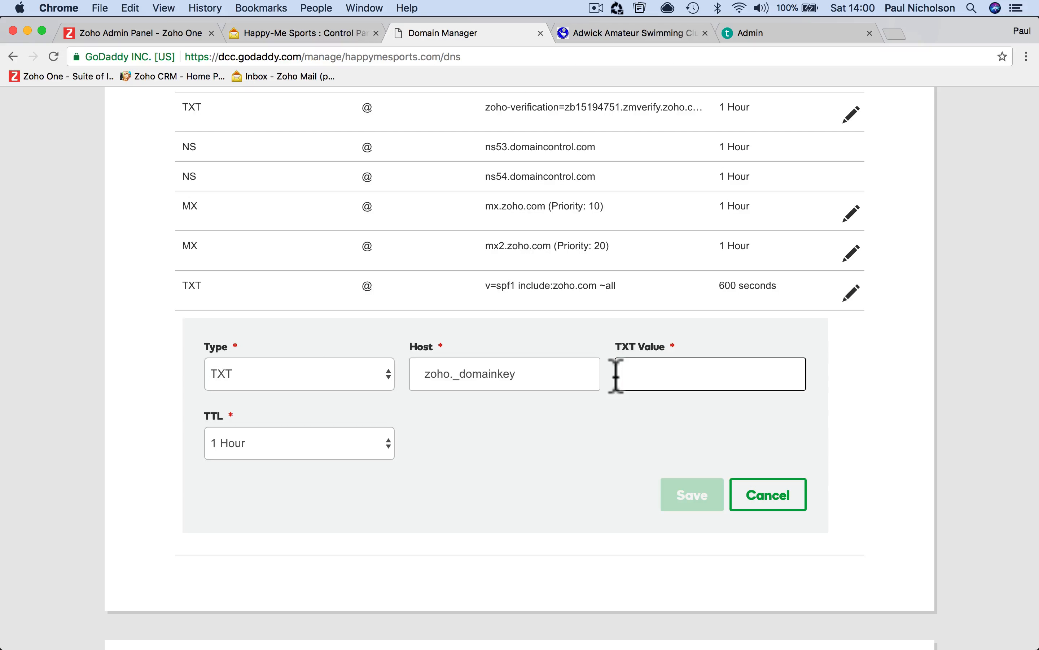
pyautogui.write('v=DKIM1; k=rsa; p=MIGfMA0GCSqGSIb3DQEBAQUAA4GNADCBiQKBgQCnutkeu6ALTw5VJiEapOdzHApX3iwpCOzC6Ujra1SAWta5HS9/donk4fVxoQiEZrDajknxQ3FSROIh3Vi6ped3MkZ2xapi7S8EryV7j97Dp/u/WdLEnius7/U576gJrDfvYJ/QlLUmanxEEwMZRmhg2J+NAOzaggz+uSdBNk0e7wIDAQAB')
# - Set the TXT record's TTL to a custom 600 seconds and save the record
pyautogui.click(384, 443)
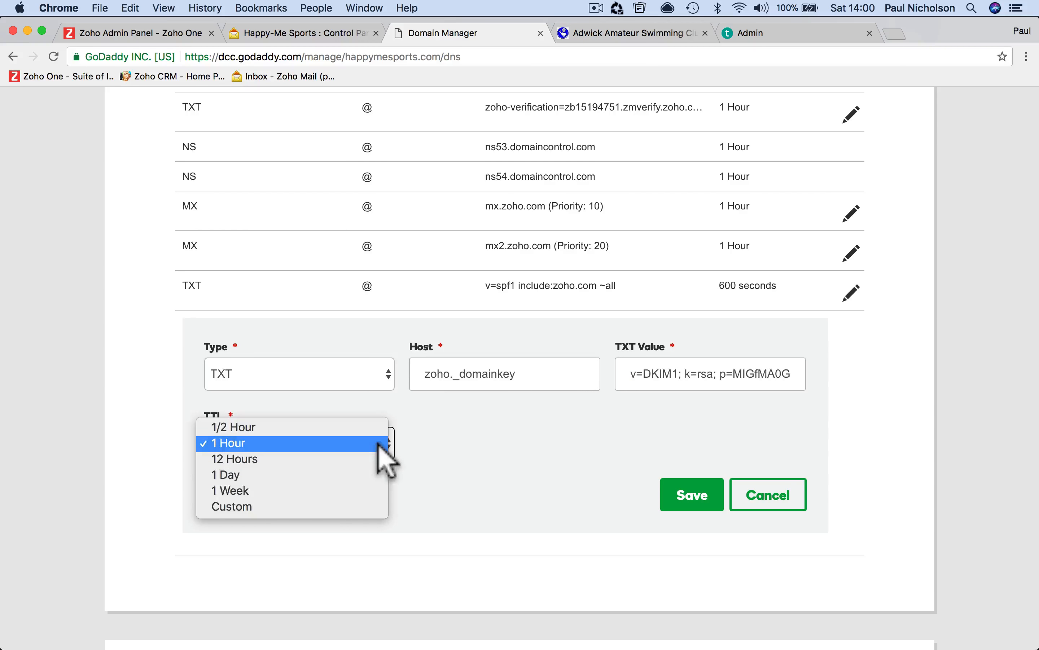
pyautogui.click(378, 506)
pyautogui.moveTo(420, 442); pyautogui.dragTo(432, 443)
pyautogui.press('BackSpace')
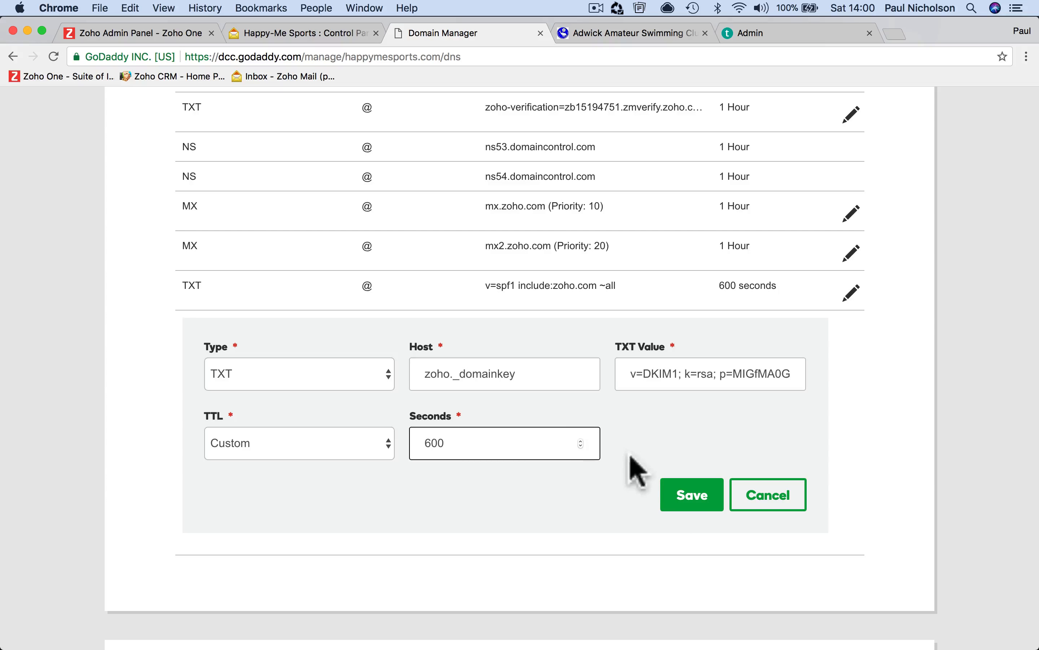
pyautogui.click(684, 494)
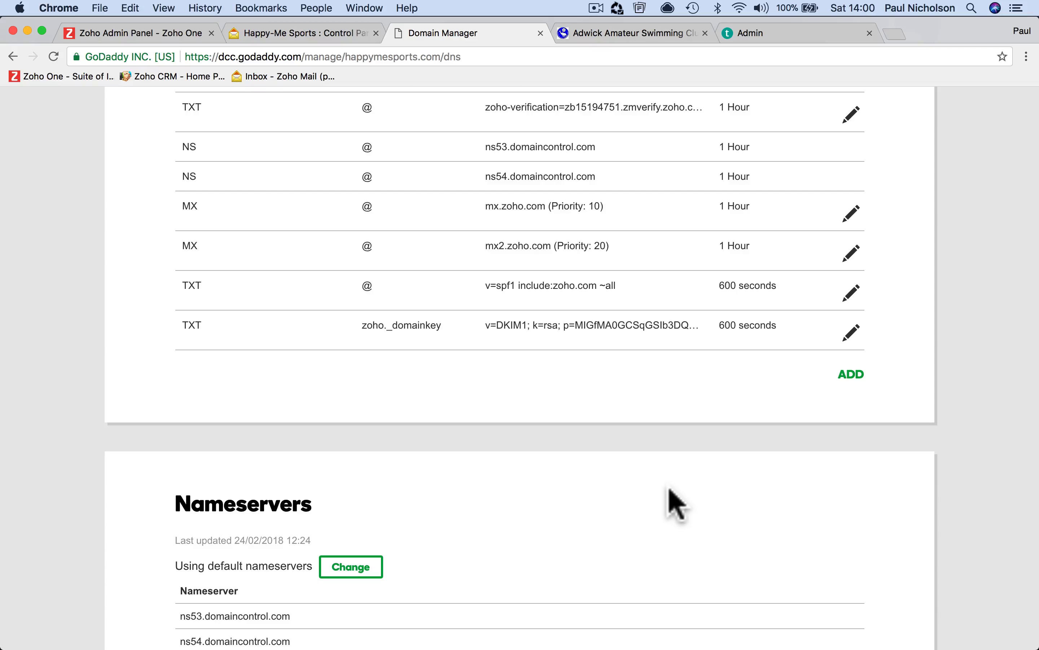
# - Verify the zoho DKIM selector of happymesports.com in Zoho Mail and go back to the domain setup
pyautogui.click(299, 37)
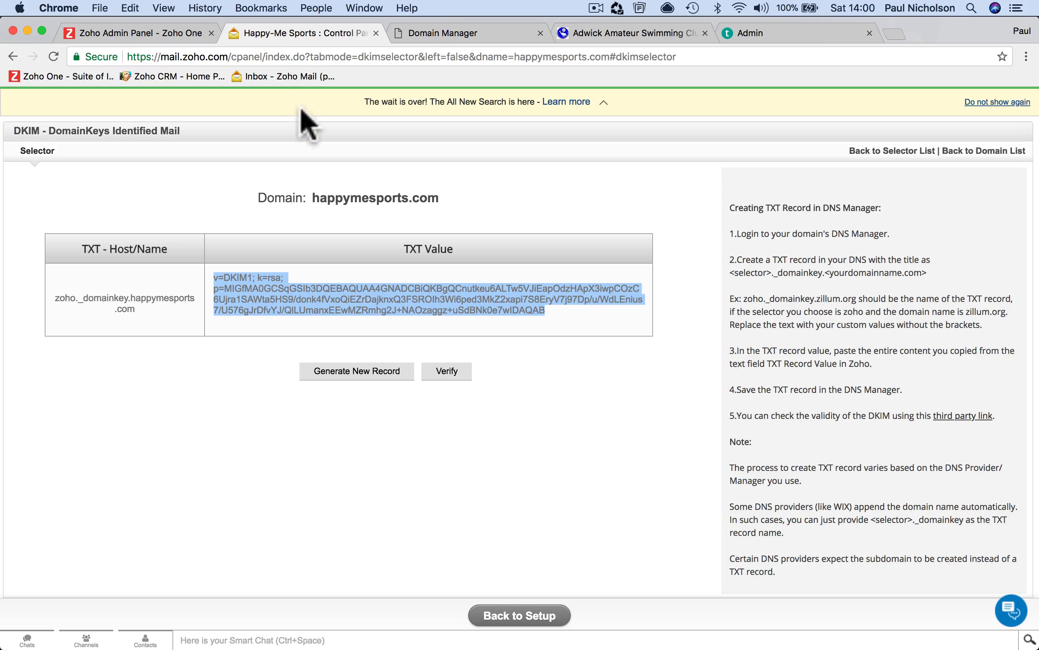
pyautogui.click(451, 371)
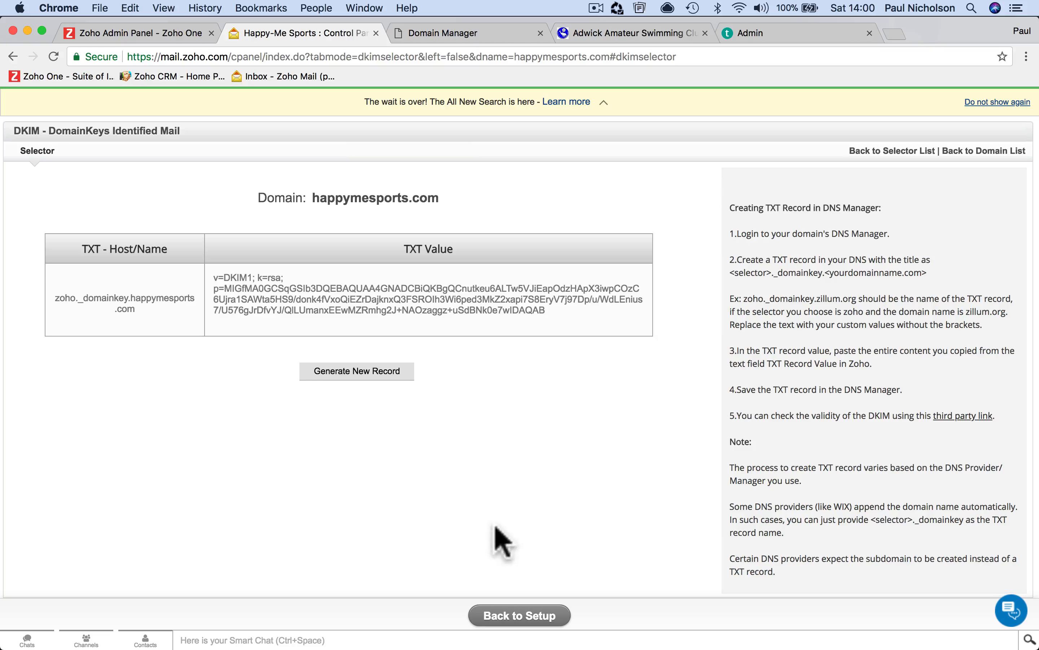
pyautogui.click(509, 617)
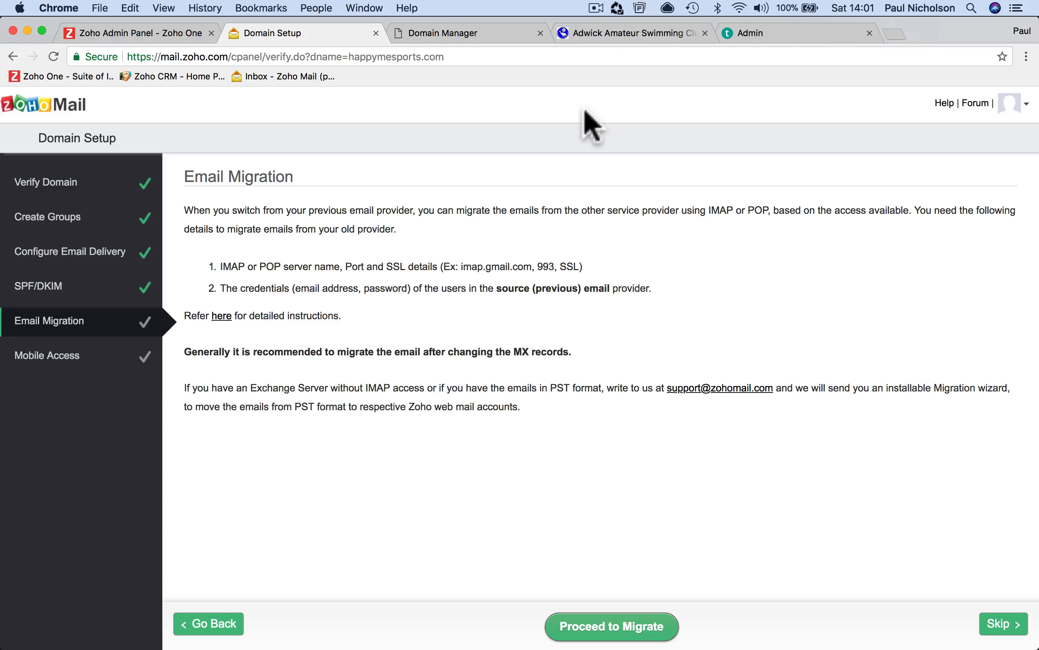
# - Look through the Adwick Amateur Swimming Club home page and return to the Zoho domain setup
pyautogui.click(598, 34)
pyautogui.scroll(-10, 670, 387)
pyautogui.scroll(-8, 666, 438)
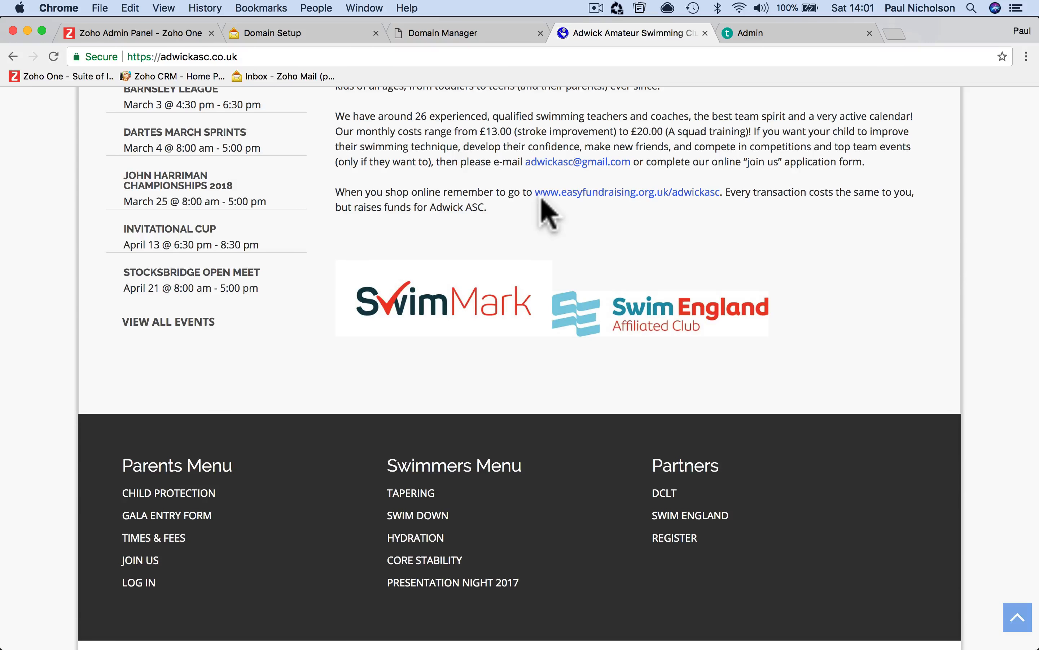
pyautogui.scroll(15, 545, 193)
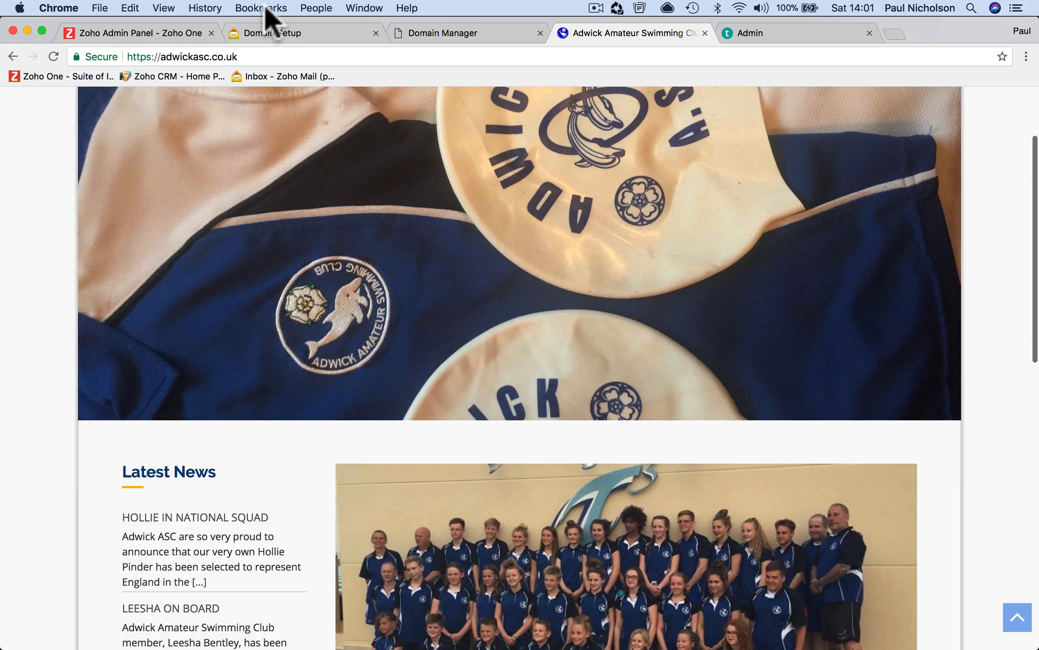
pyautogui.click(256, 35)
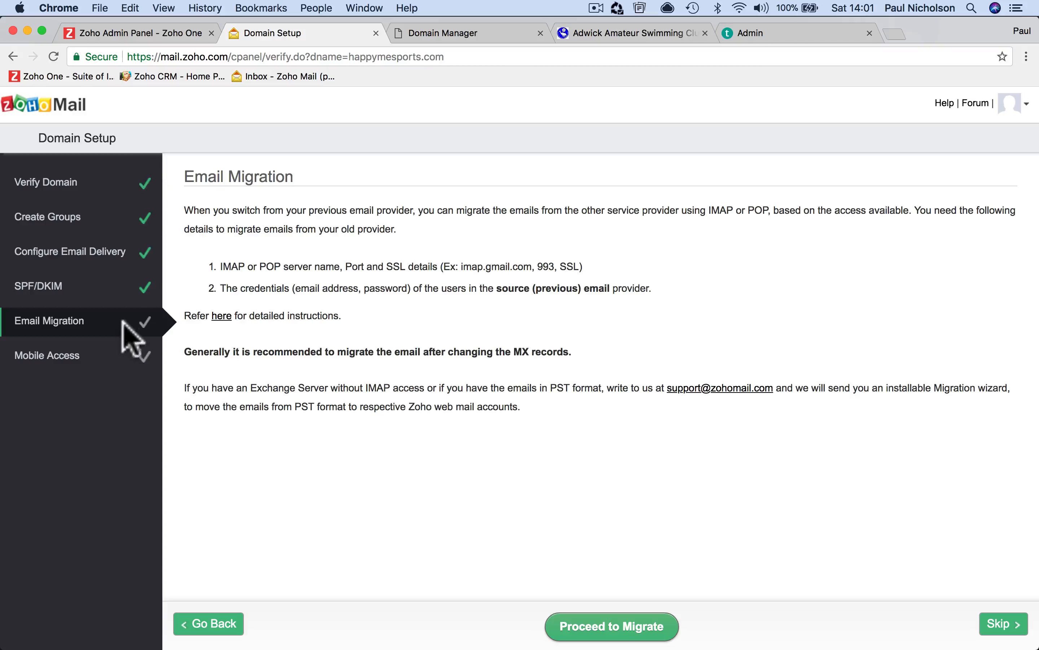